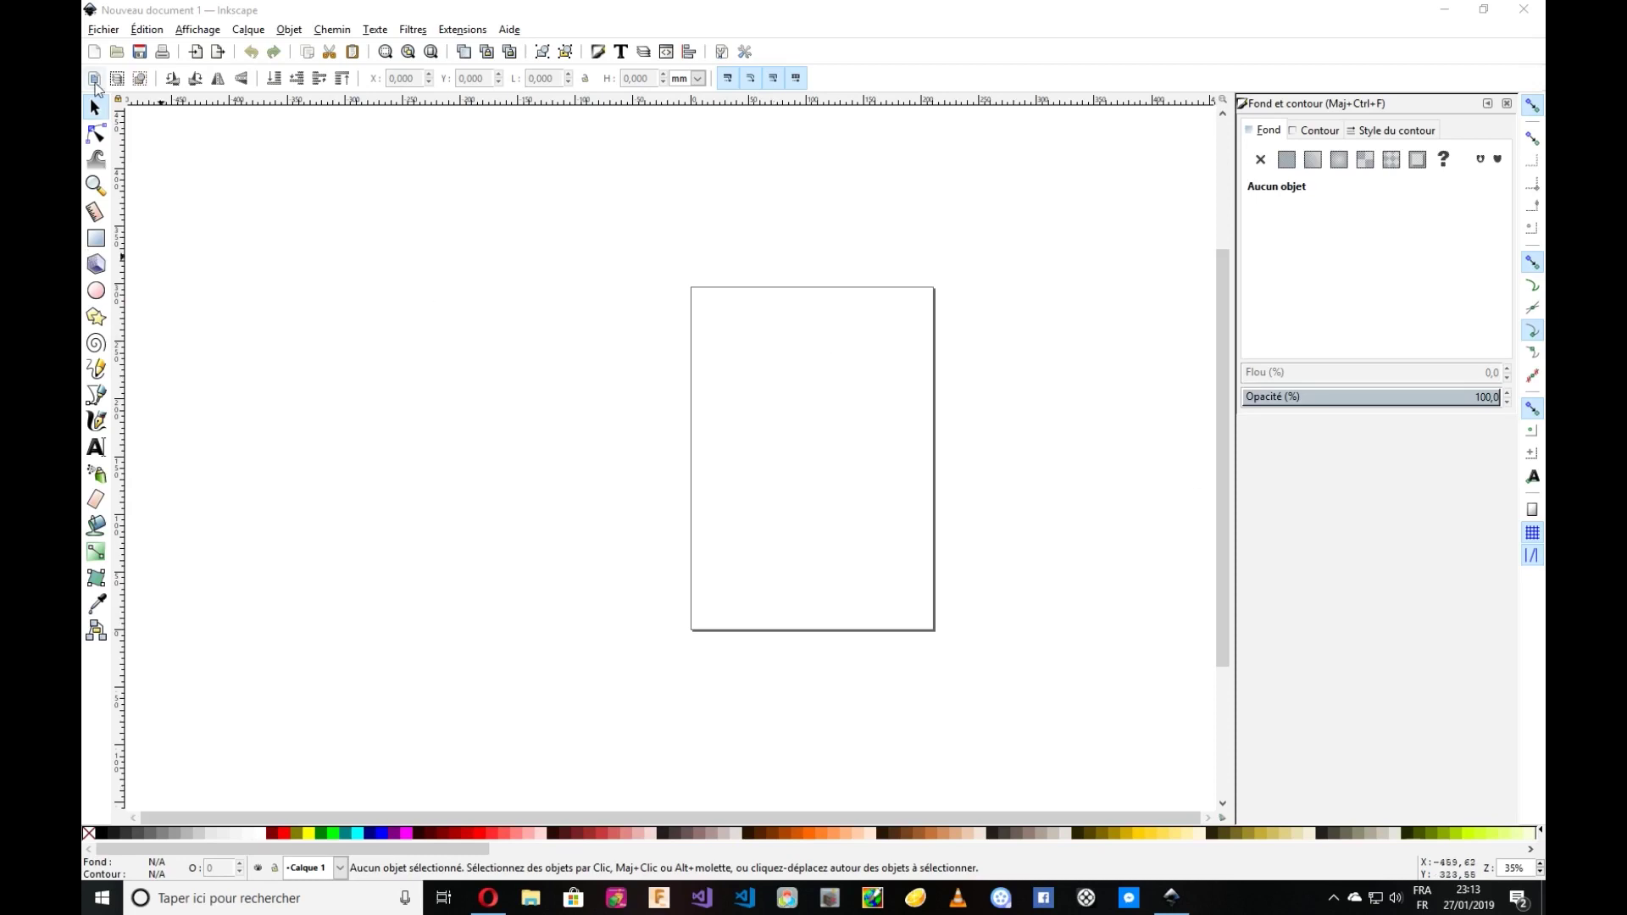
Import the image 61IH6DR2ZrL._SL1400_.jpg as embedded, with resolution taken from the file and smooth rendering, and move it over the page.
{"action": "left_click", "coordinate": [115, 34]}
{"action": "left_click", "coordinate": [189, 201]}
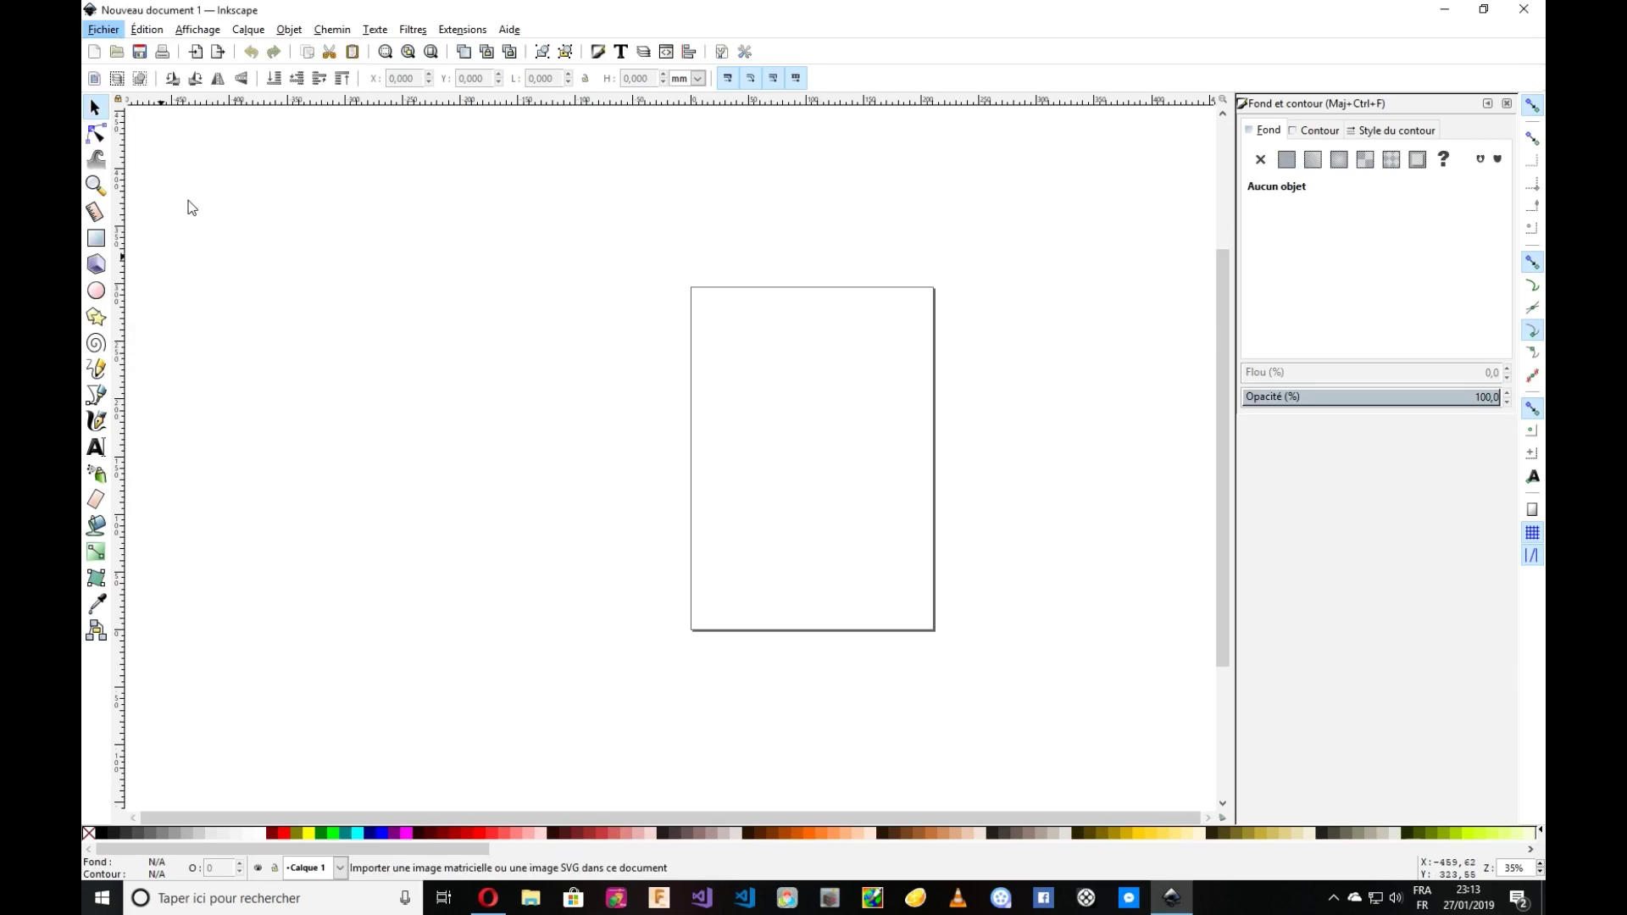
{"action": "scroll", "coordinate": [255, 238], "scroll_direction": "down", "scroll_amount": 10}
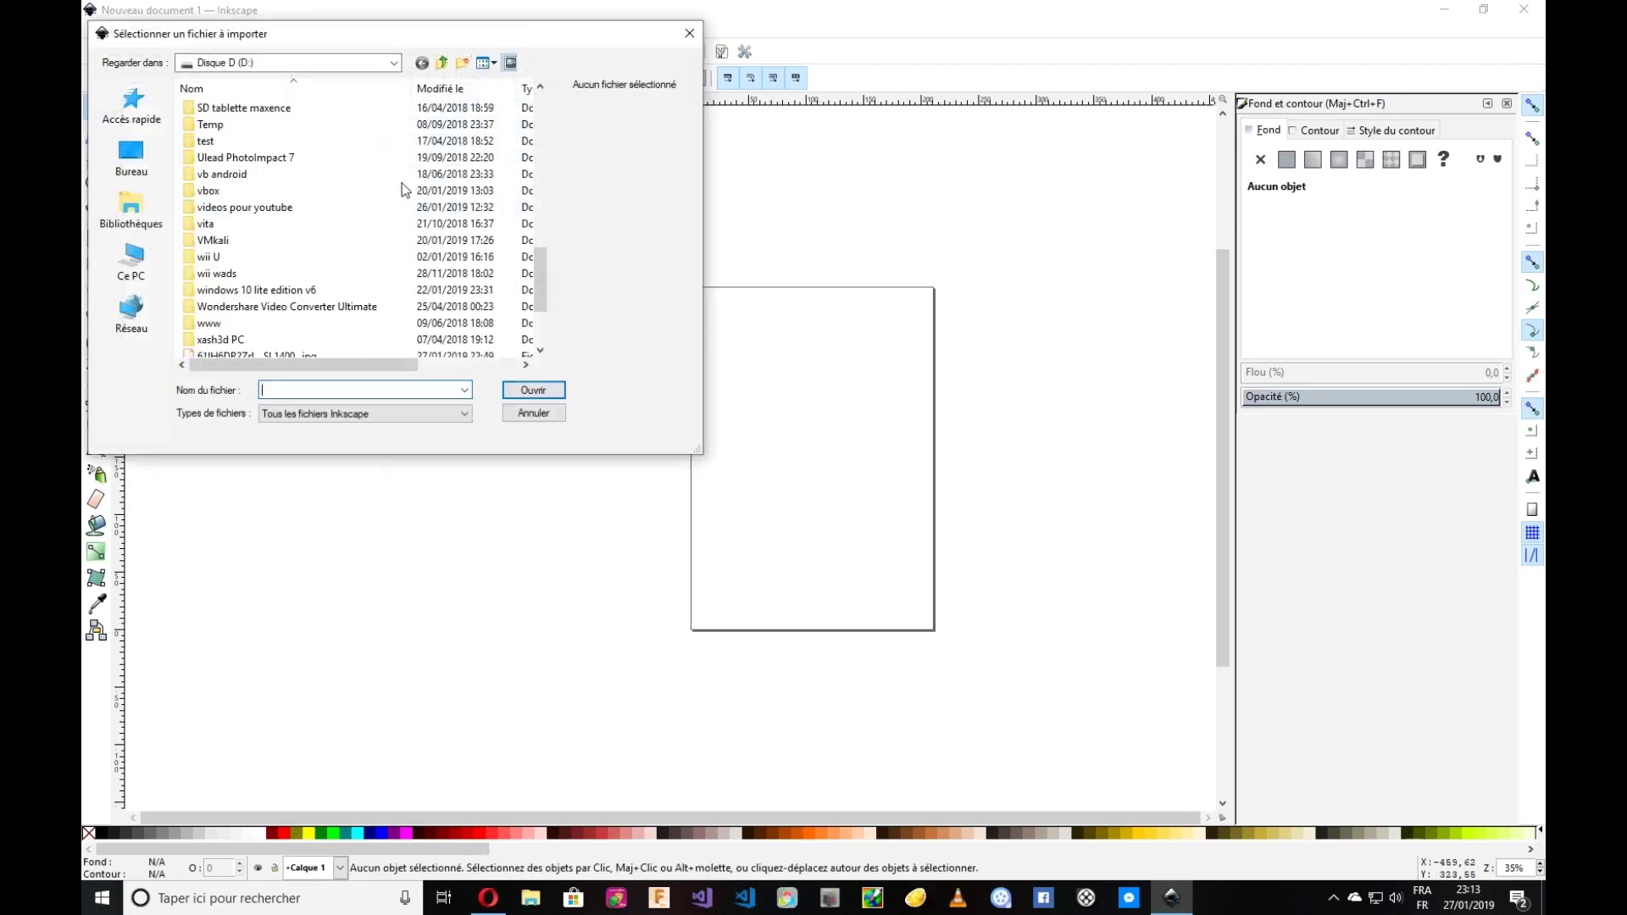
{"action": "left_click", "coordinate": [268, 241]}
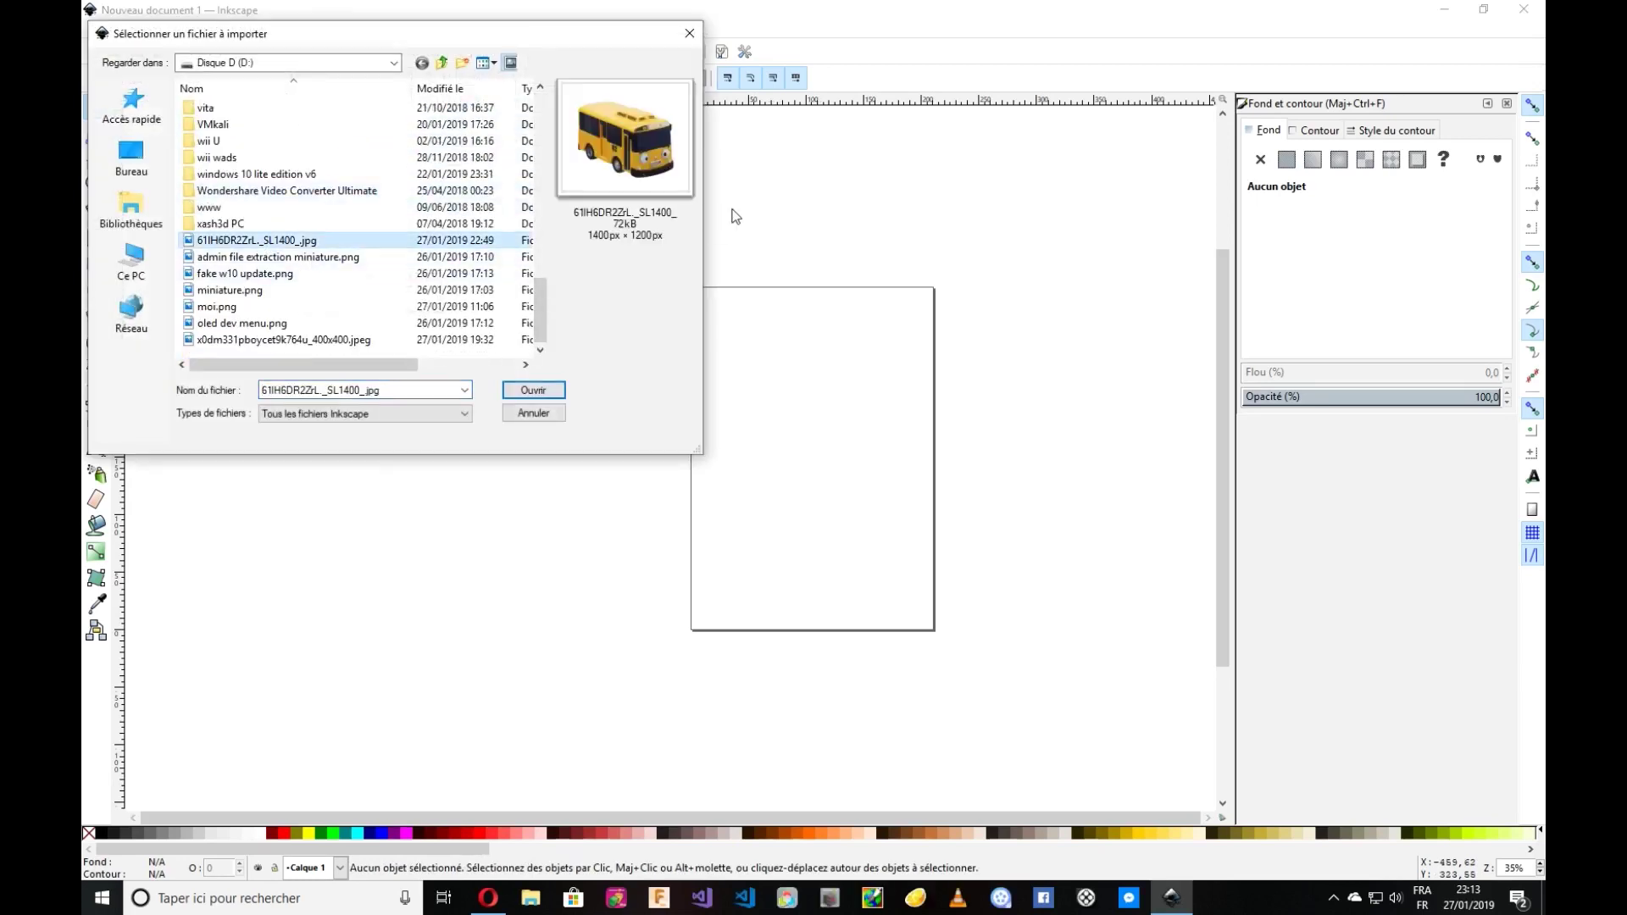
{"action": "left_click", "coordinate": [543, 396]}
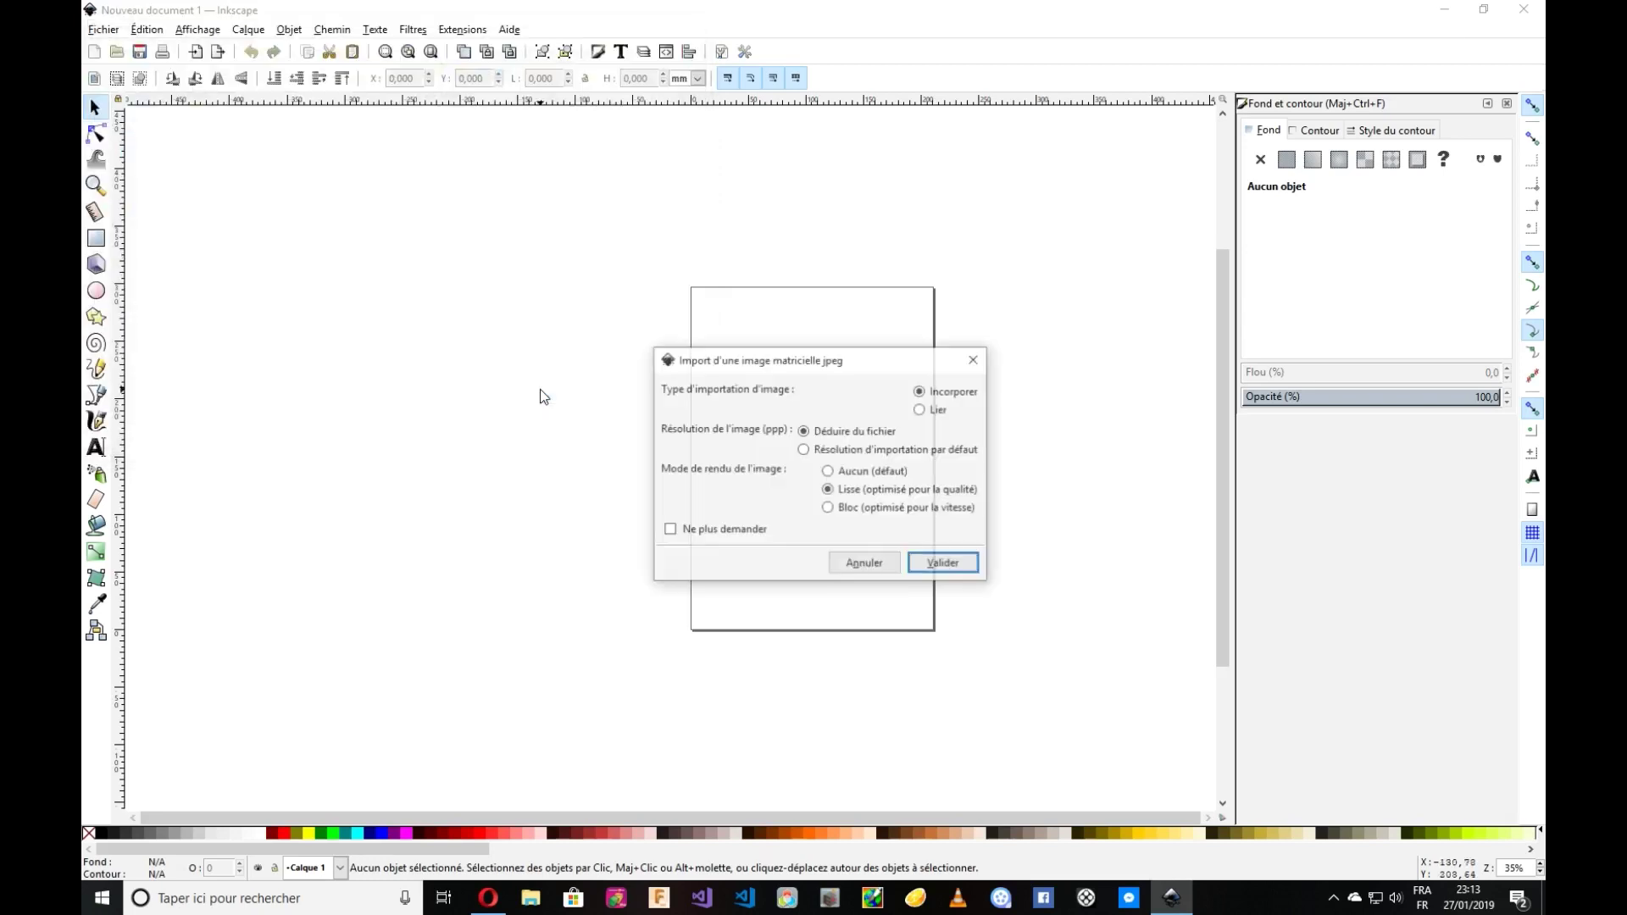
{"action": "left_click", "coordinate": [943, 564]}
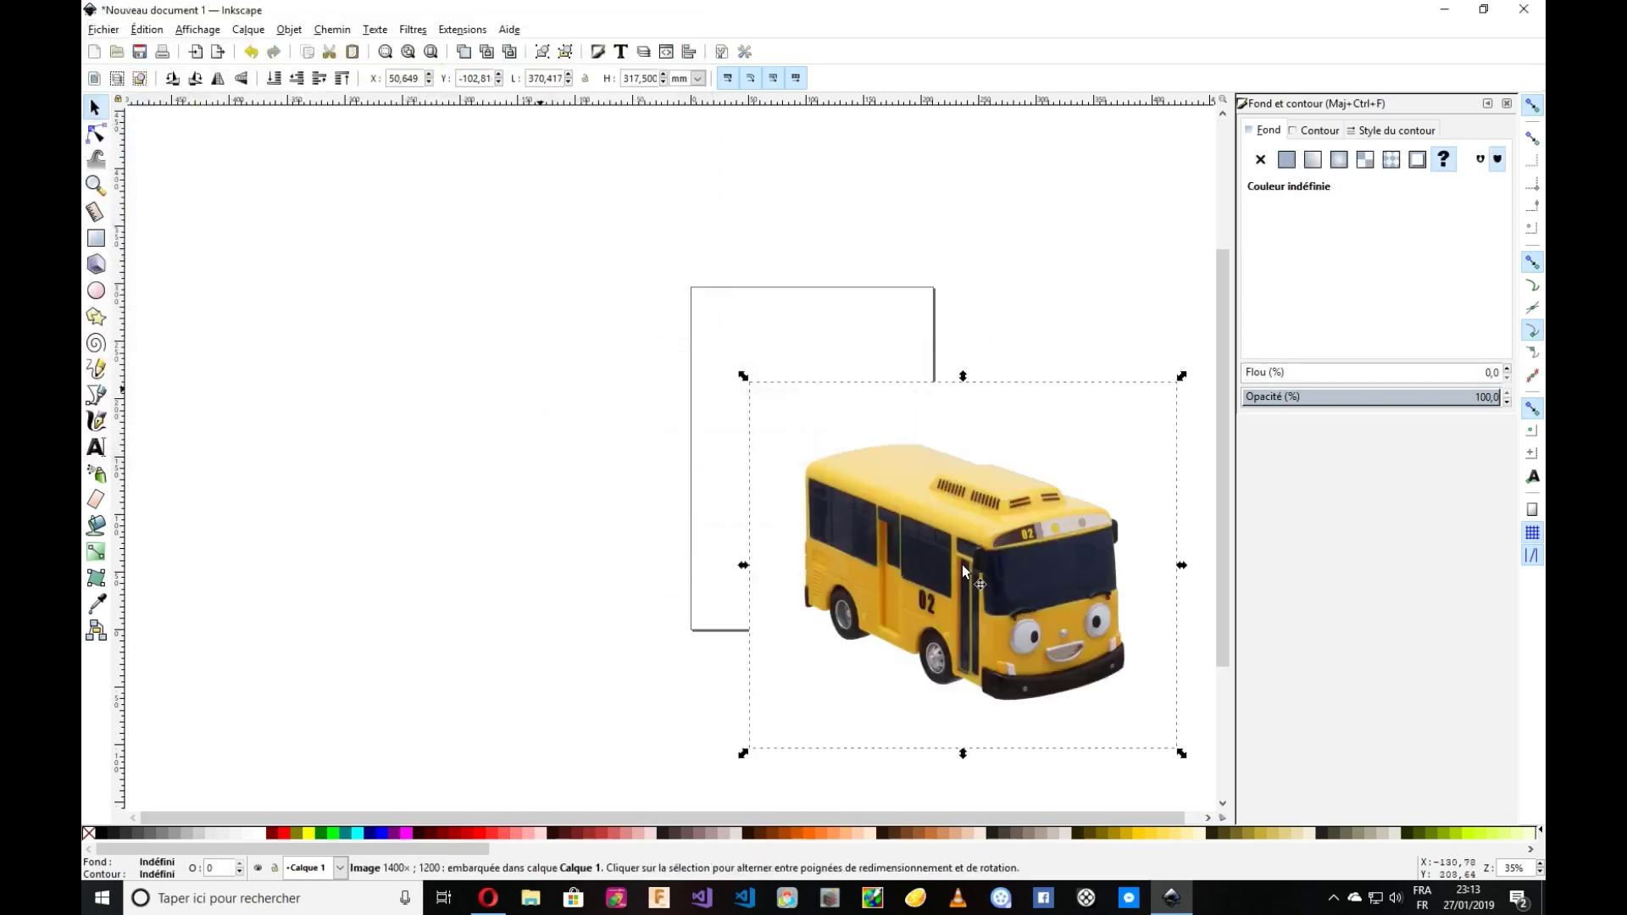
{"action": "left_click_drag", "start_coordinate": [962, 564], "coordinate": [802, 471]}
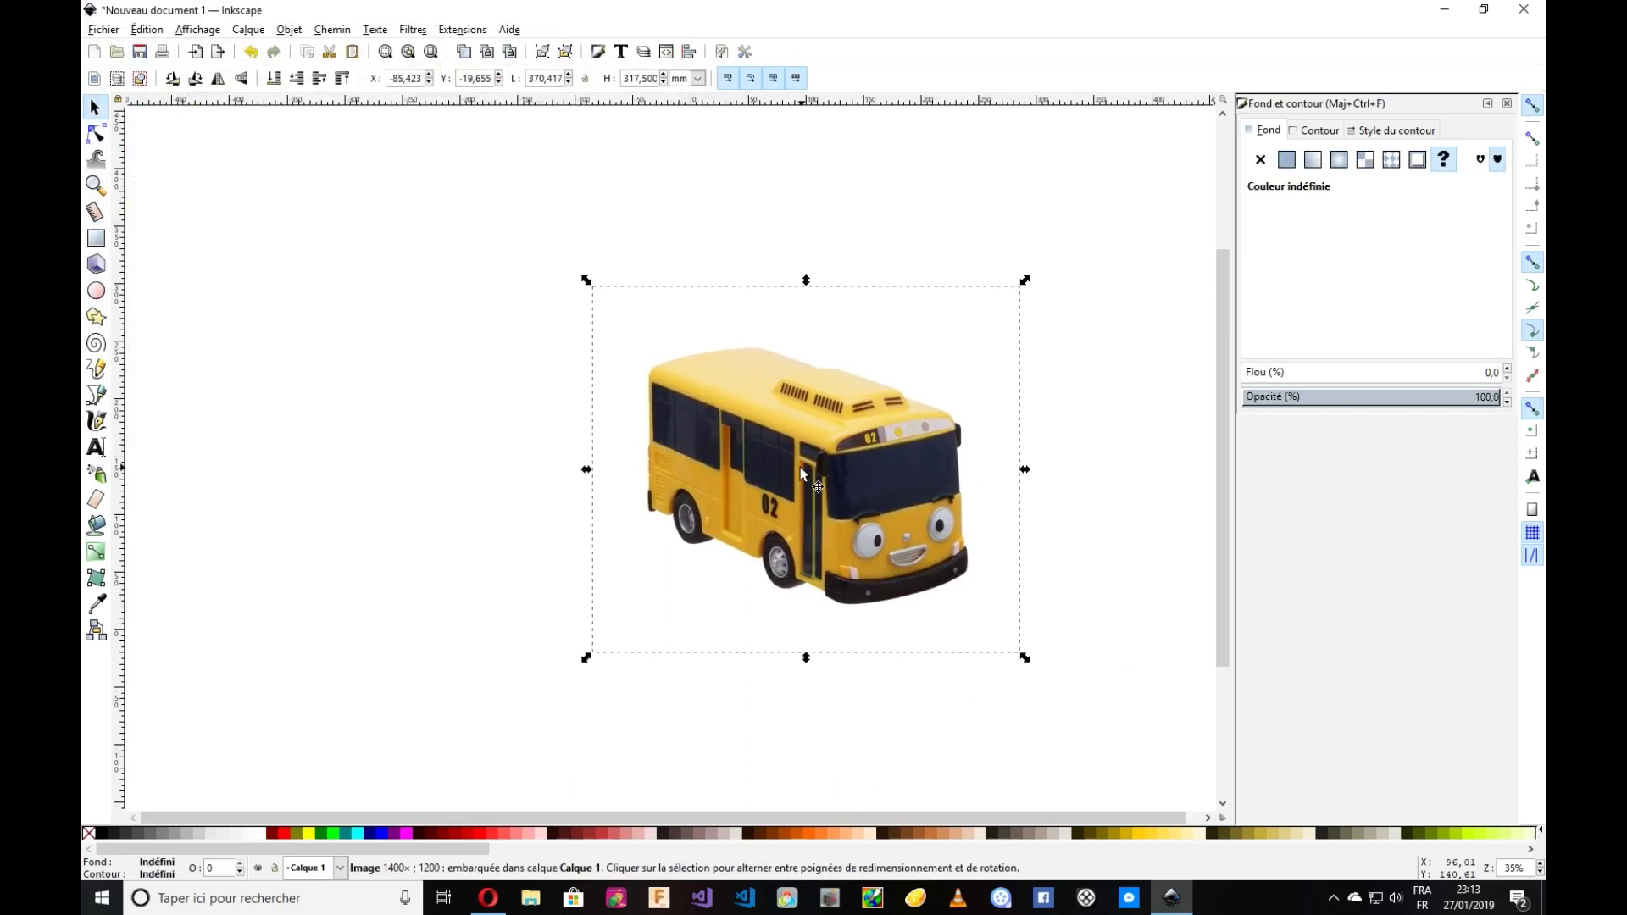
Set up bitmap tracing of the bus image with multiple colour passes and background removal.
{"action": "left_click", "coordinate": [334, 30]}
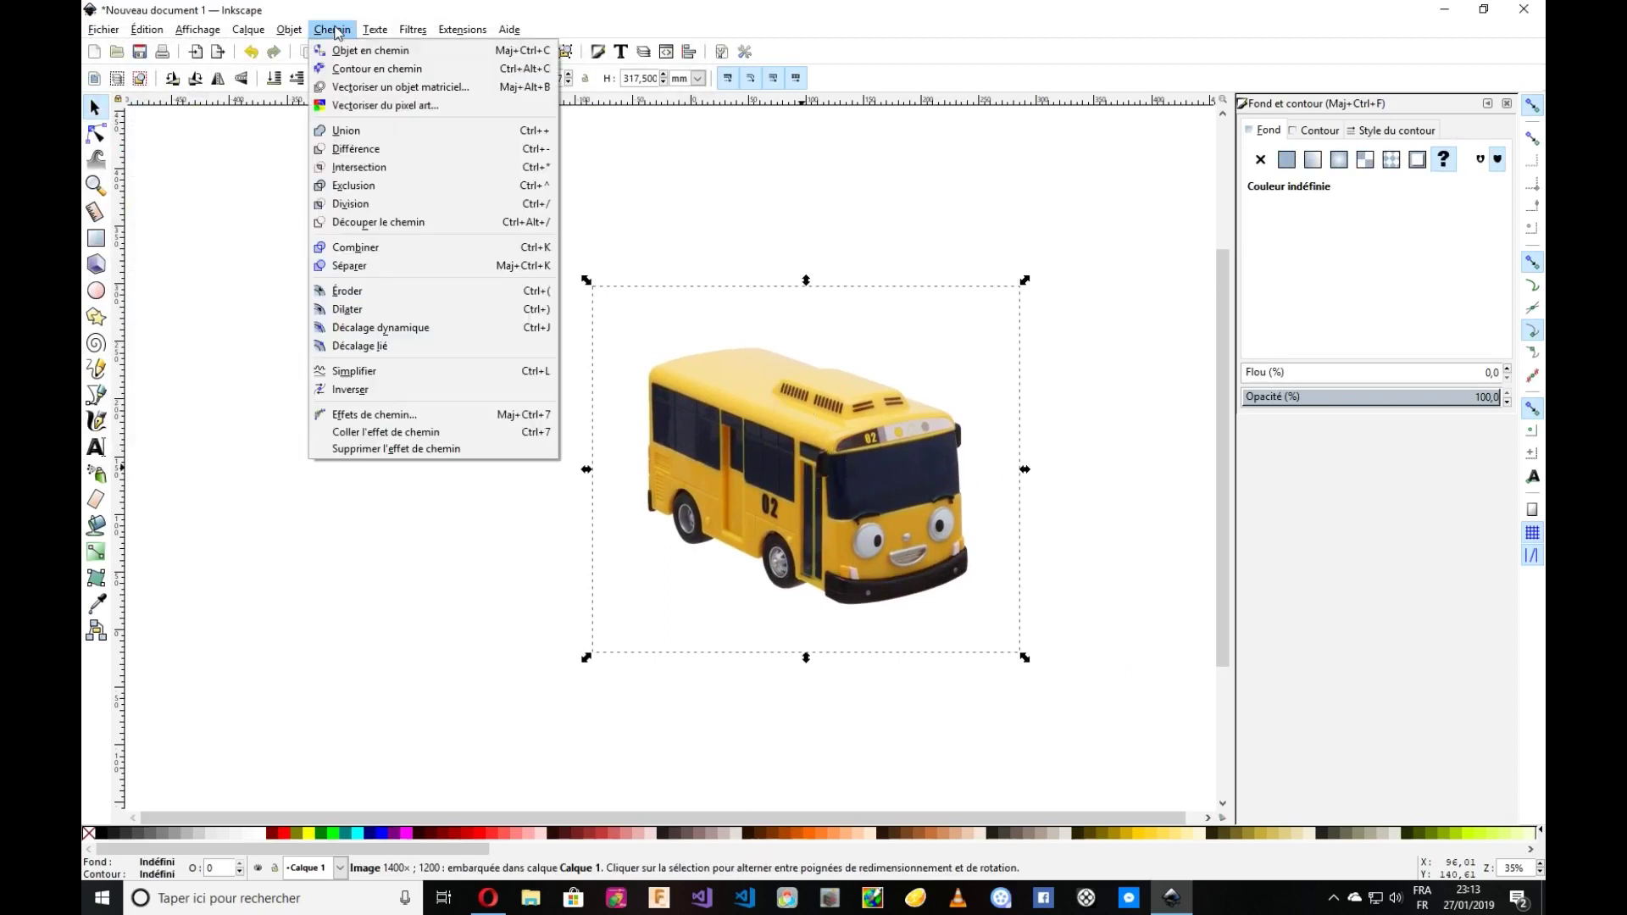
{"action": "left_click", "coordinate": [399, 88]}
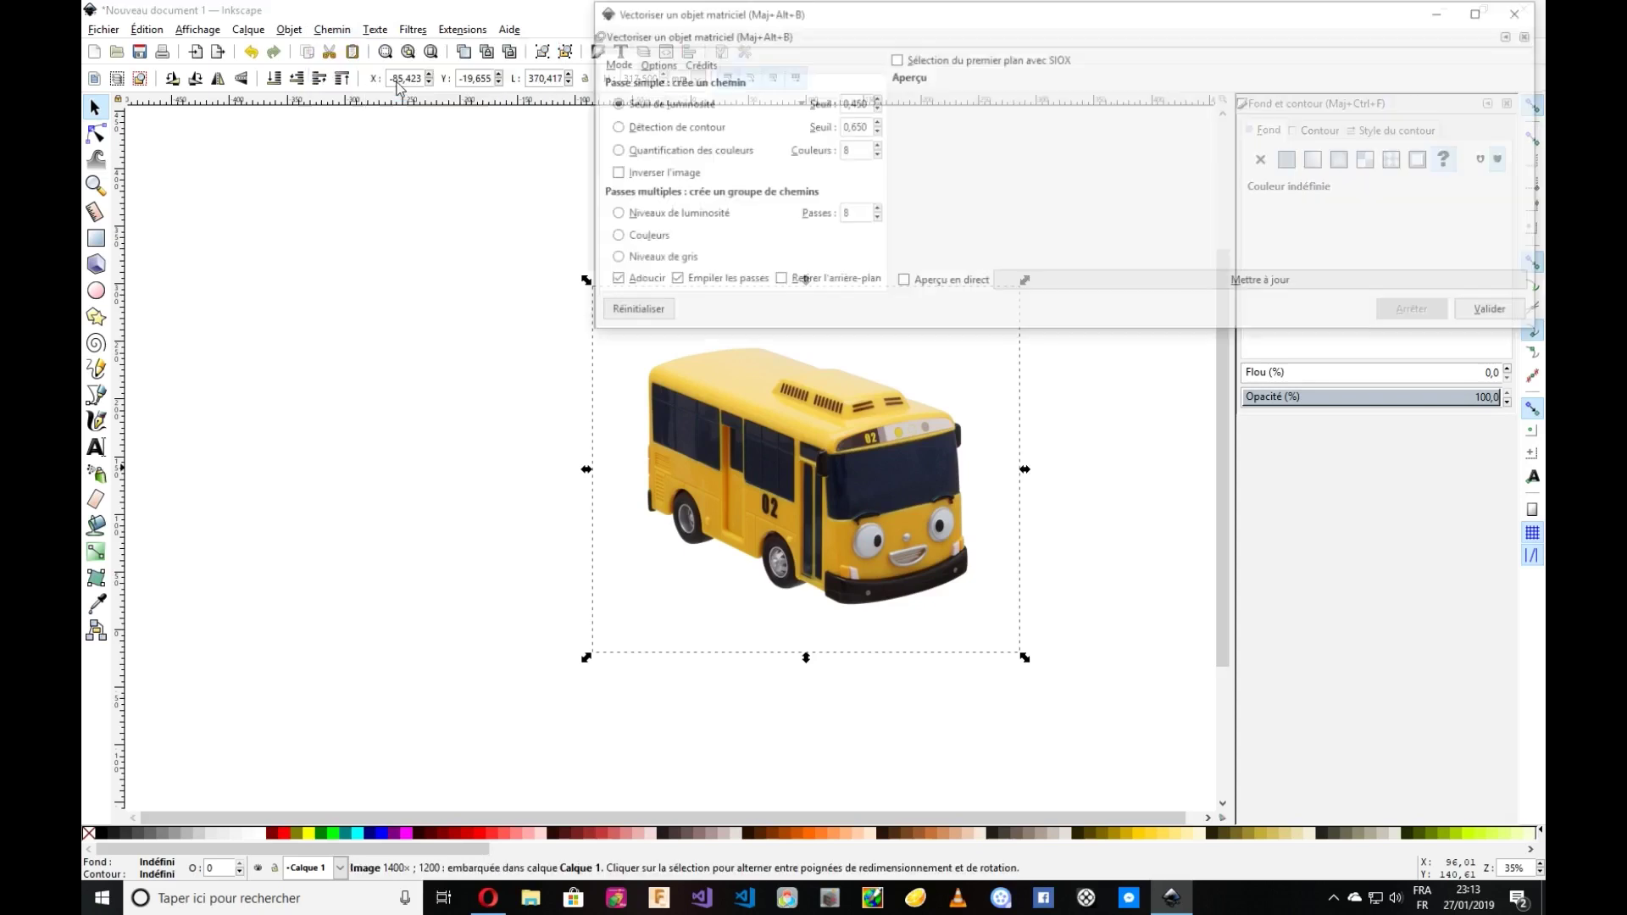
{"action": "left_click", "coordinate": [619, 241]}
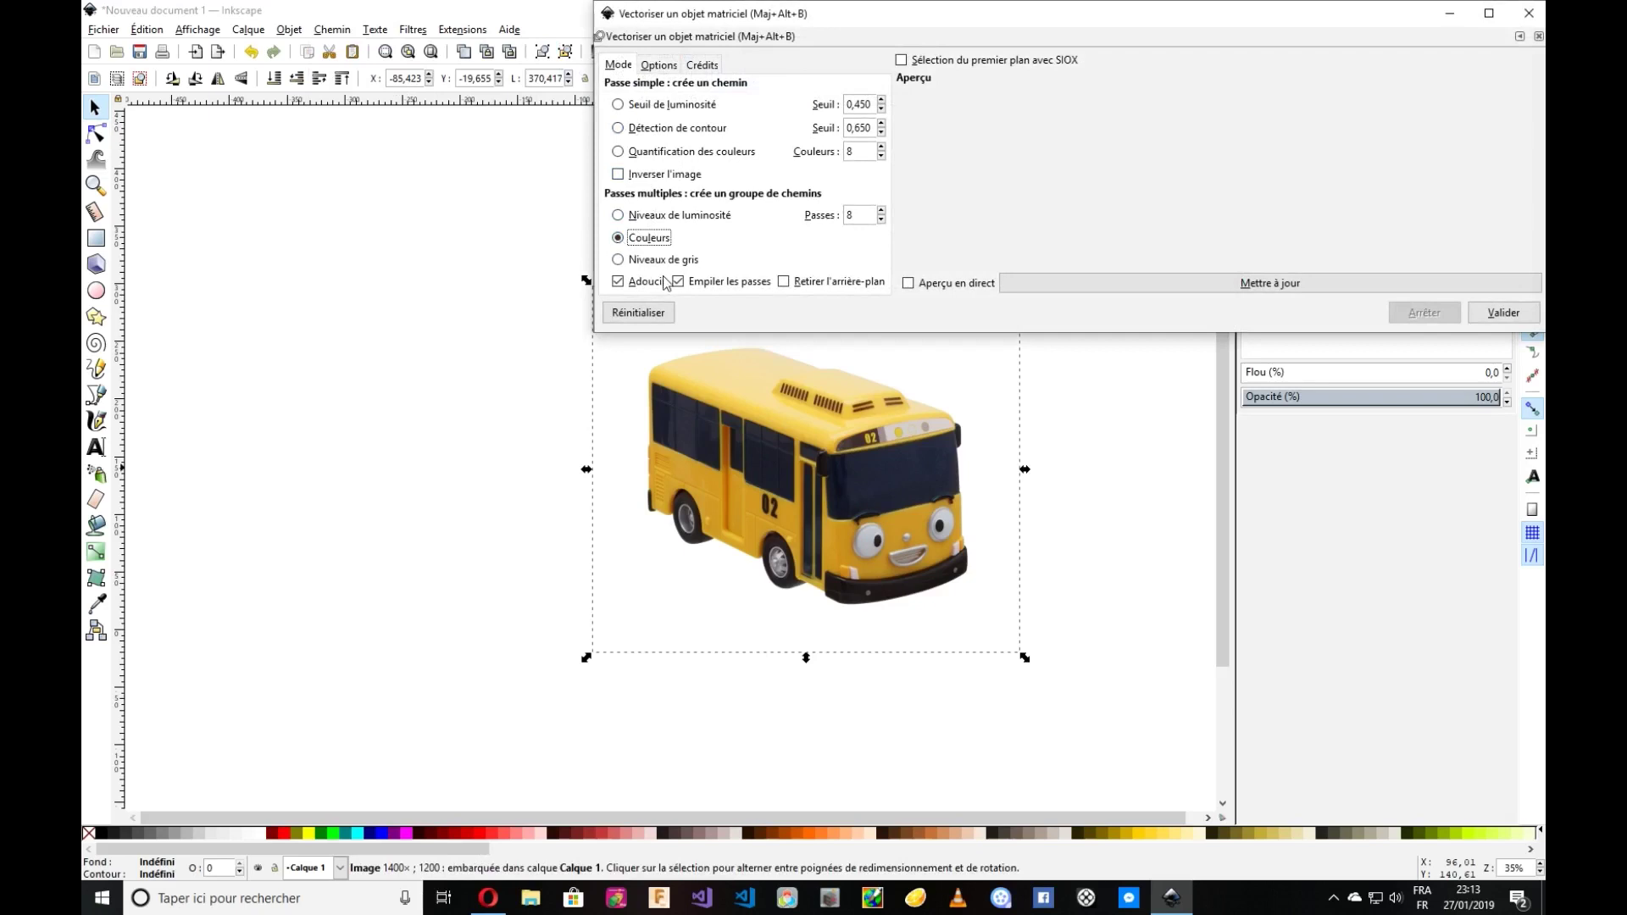
{"action": "left_click", "coordinate": [786, 281]}
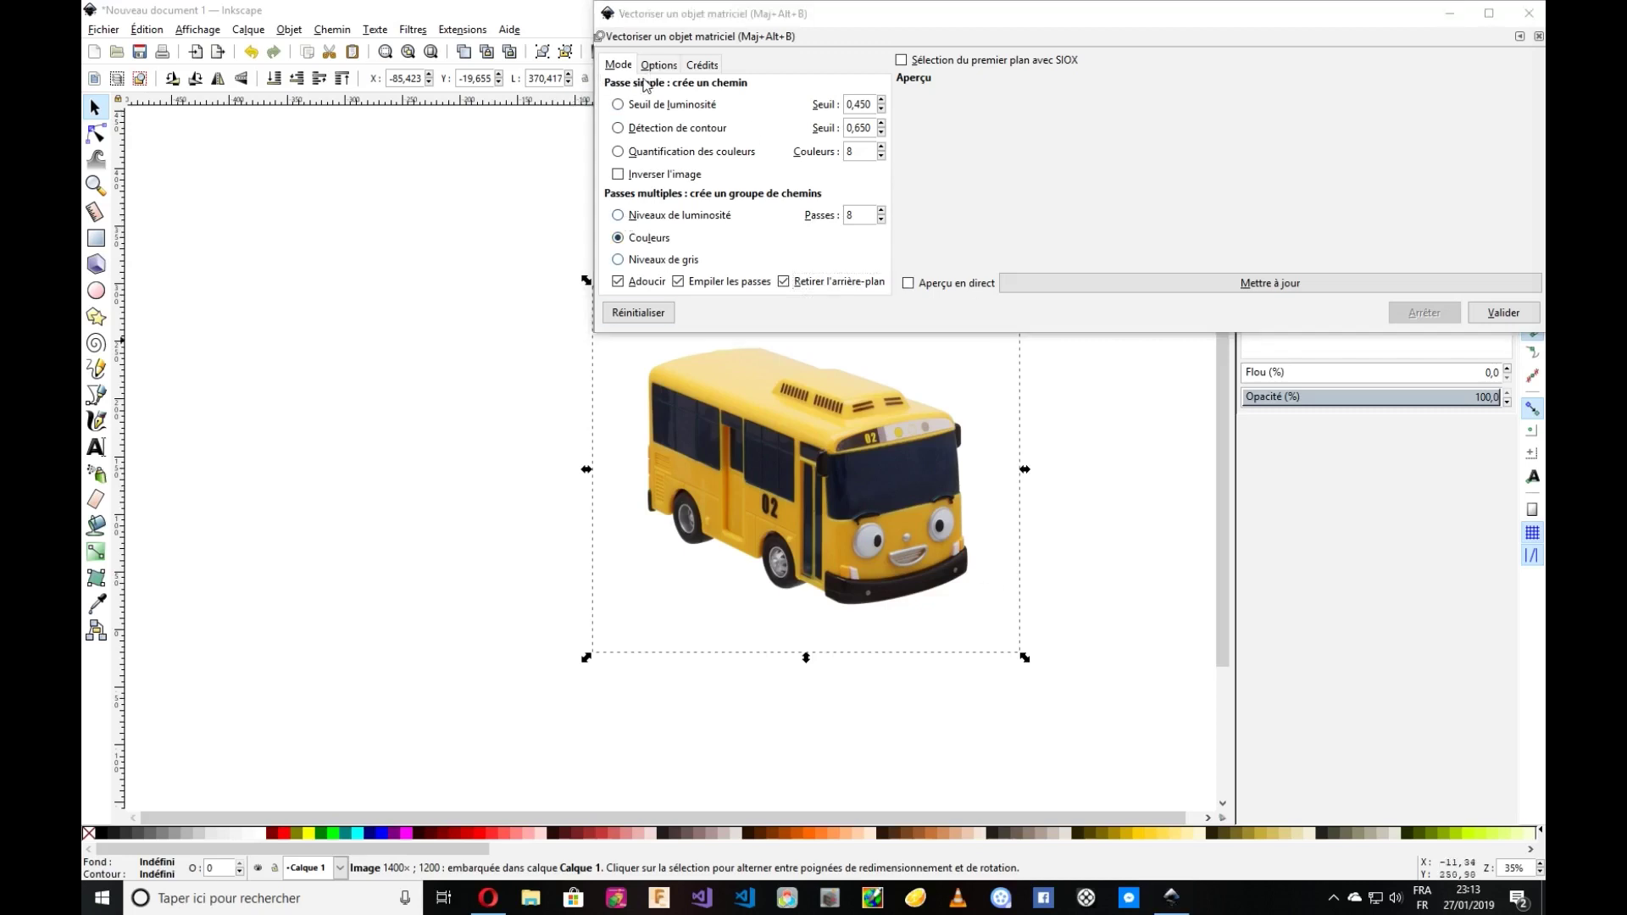
{"action": "left_click", "coordinate": [657, 66]}
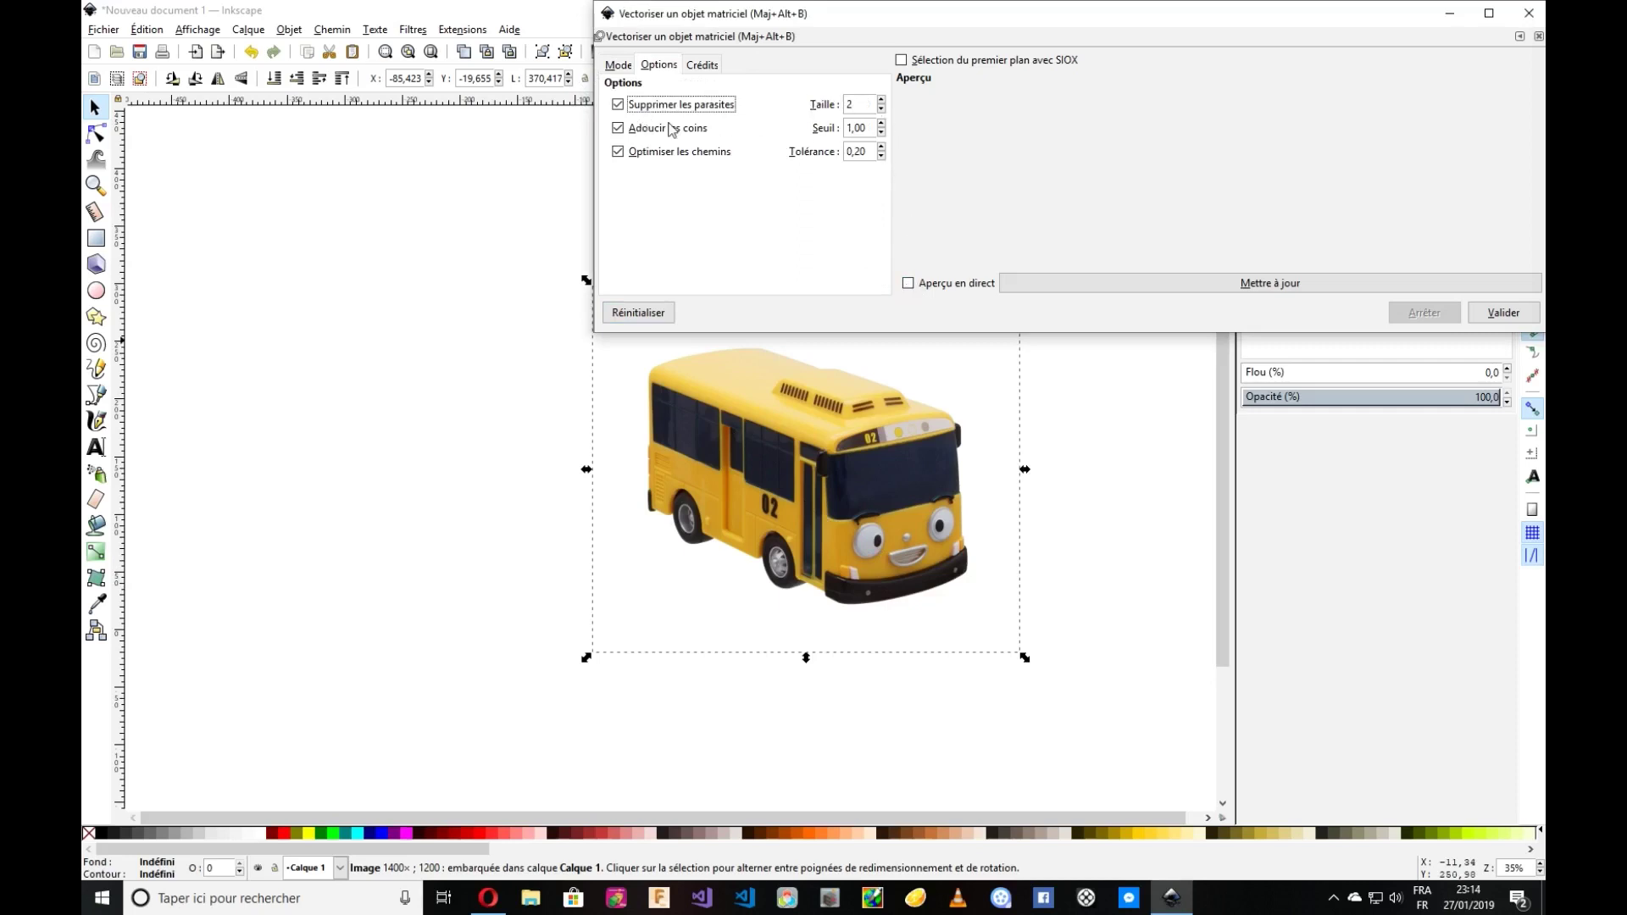
{"action": "left_click", "coordinate": [618, 66]}
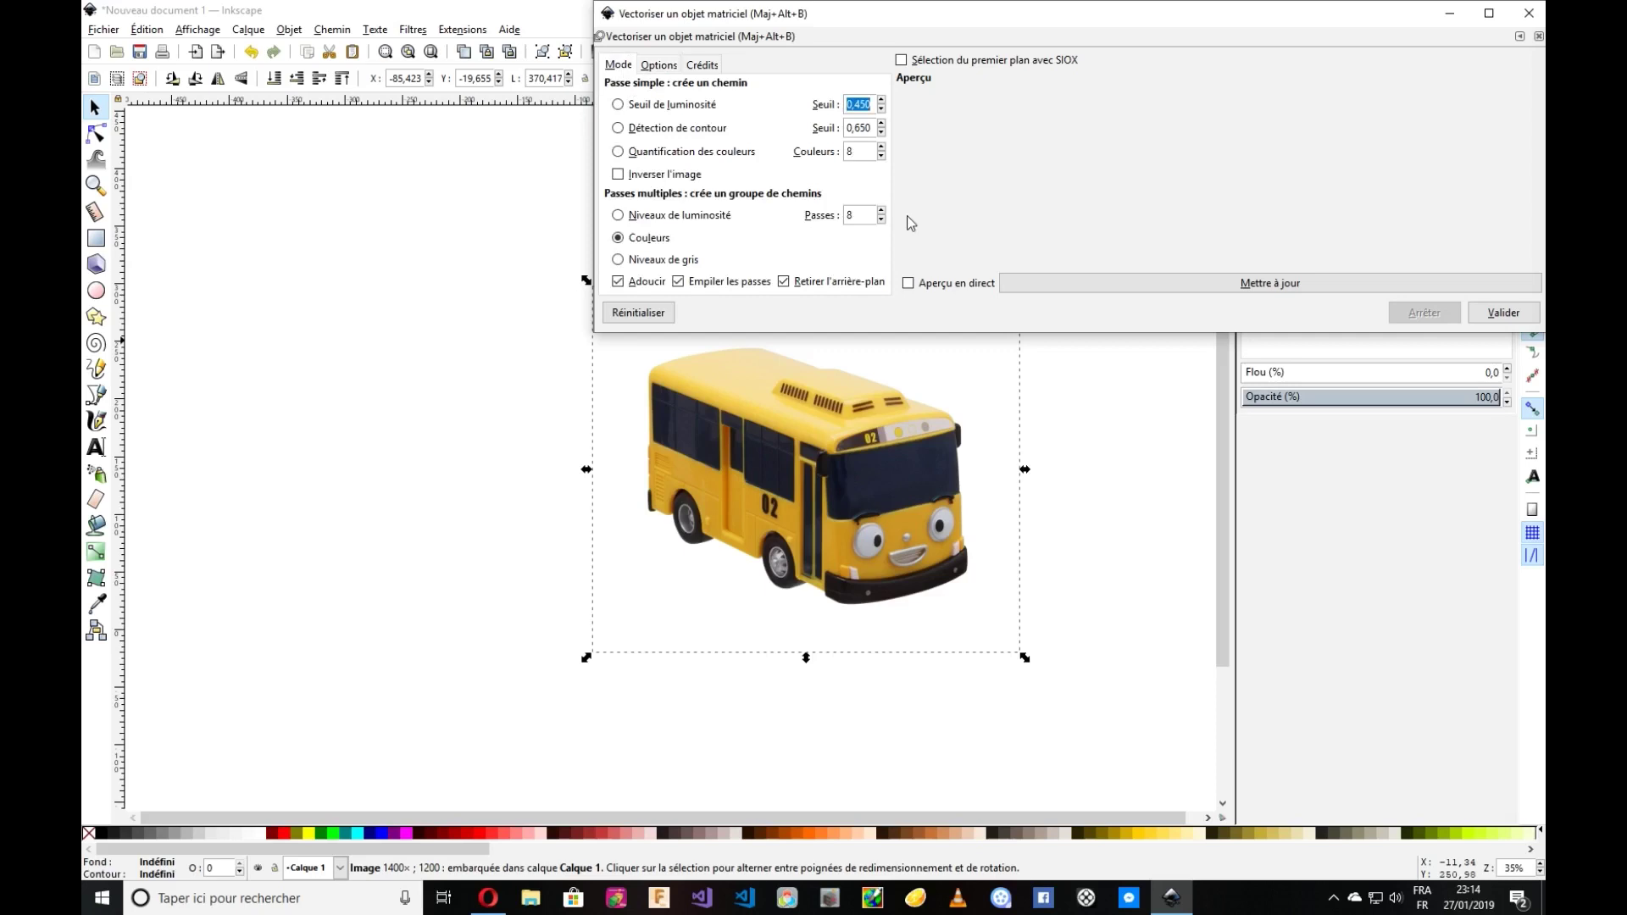
Enable the live preview, run the trace of the bus image and close the tracing dialog.
{"action": "left_click", "coordinate": [910, 285]}
{"action": "key", "text": "space"}
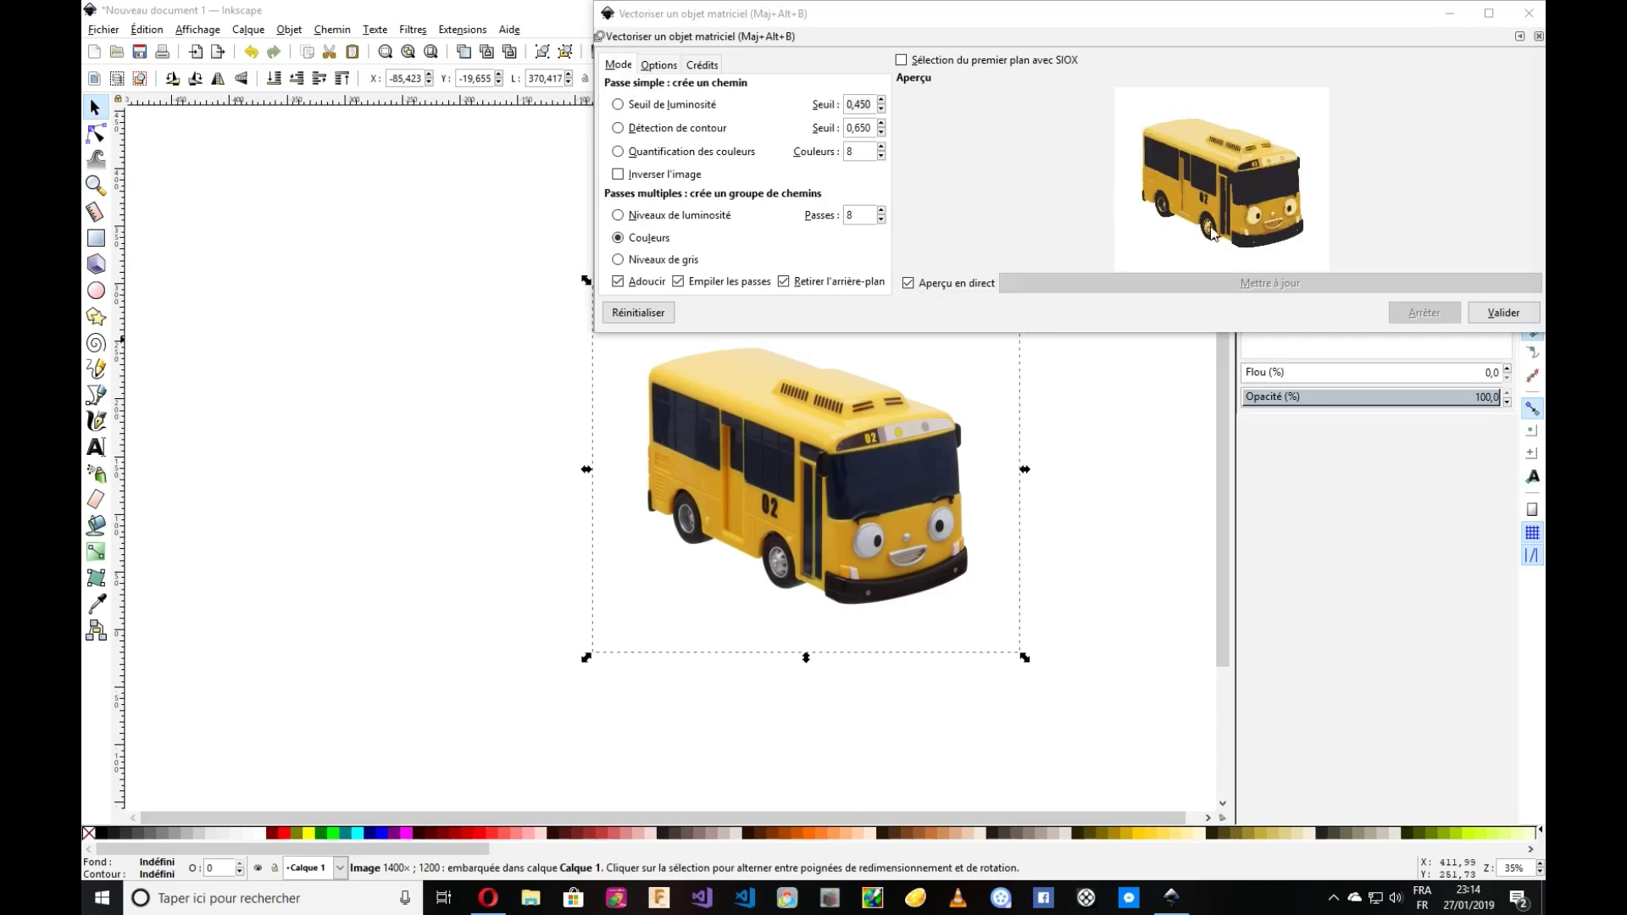
{"action": "left_click", "coordinate": [1503, 313]}
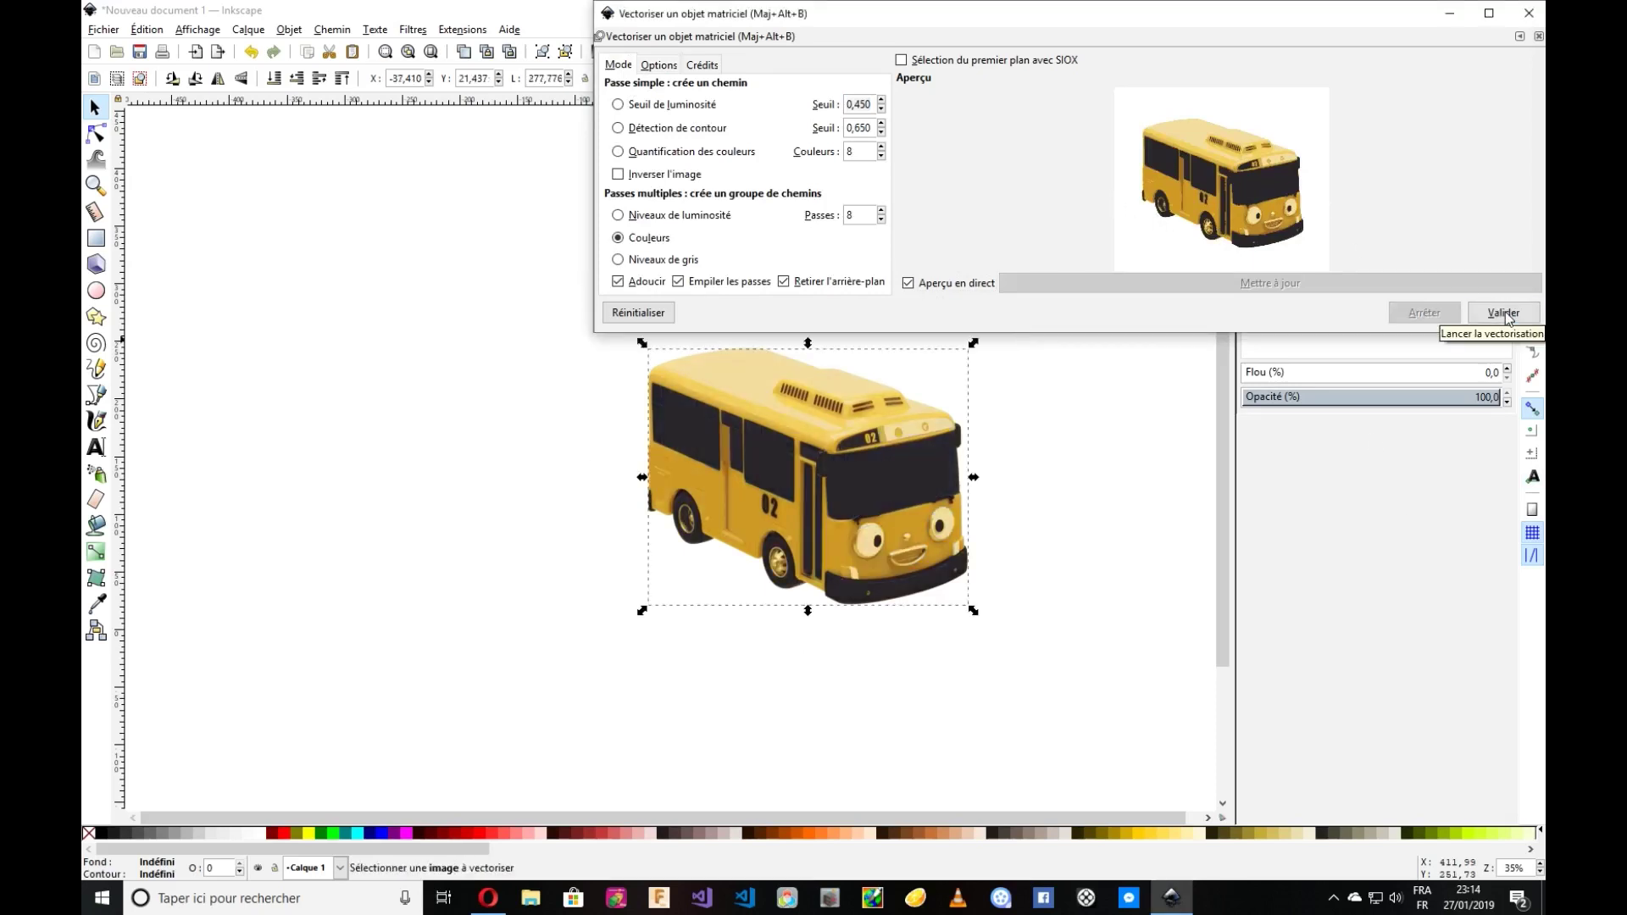
{"action": "left_click", "coordinate": [1529, 12]}
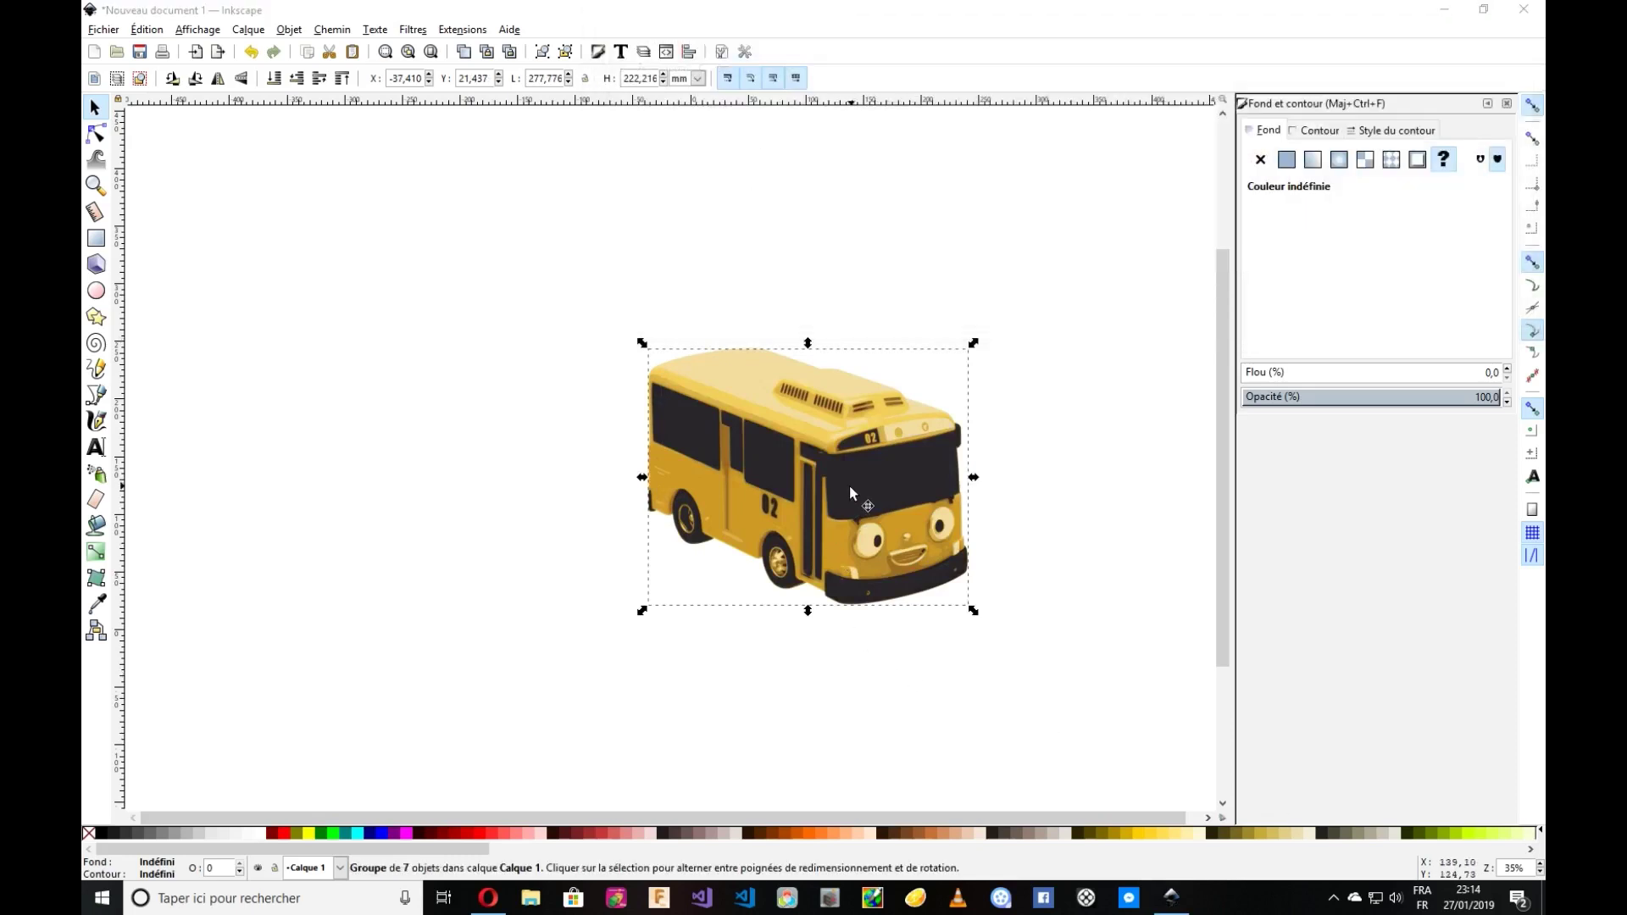
Move the traced bus off the original image and delete the original bitmap.
{"action": "left_click_drag", "start_coordinate": [851, 487], "coordinate": [583, 474]}
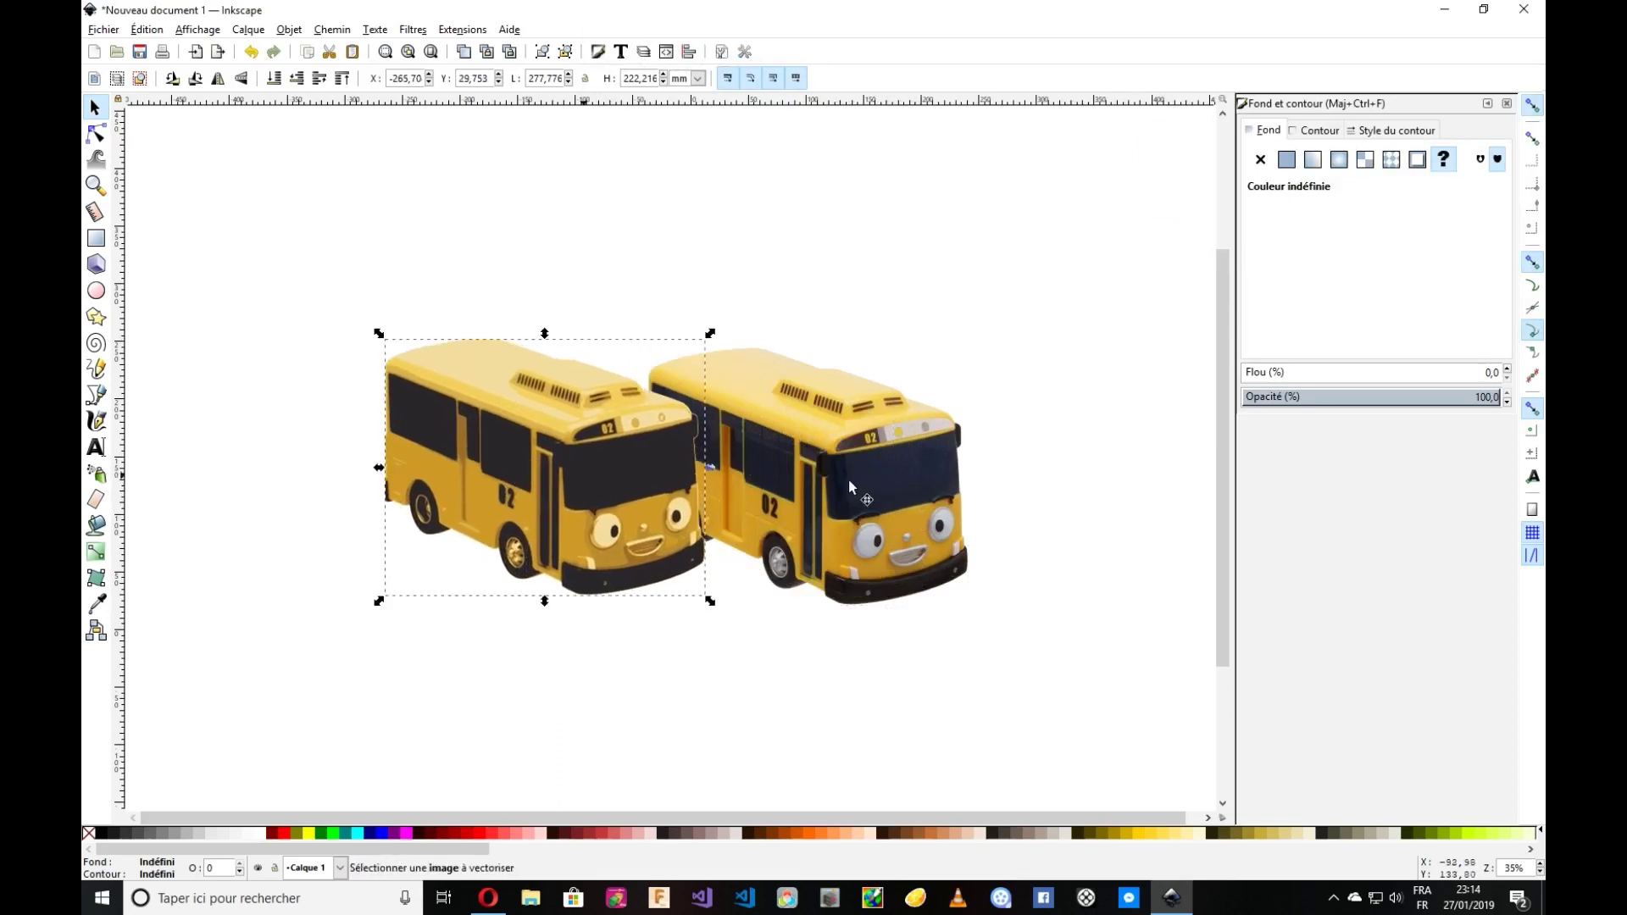
{"action": "key", "text": "Escape"}
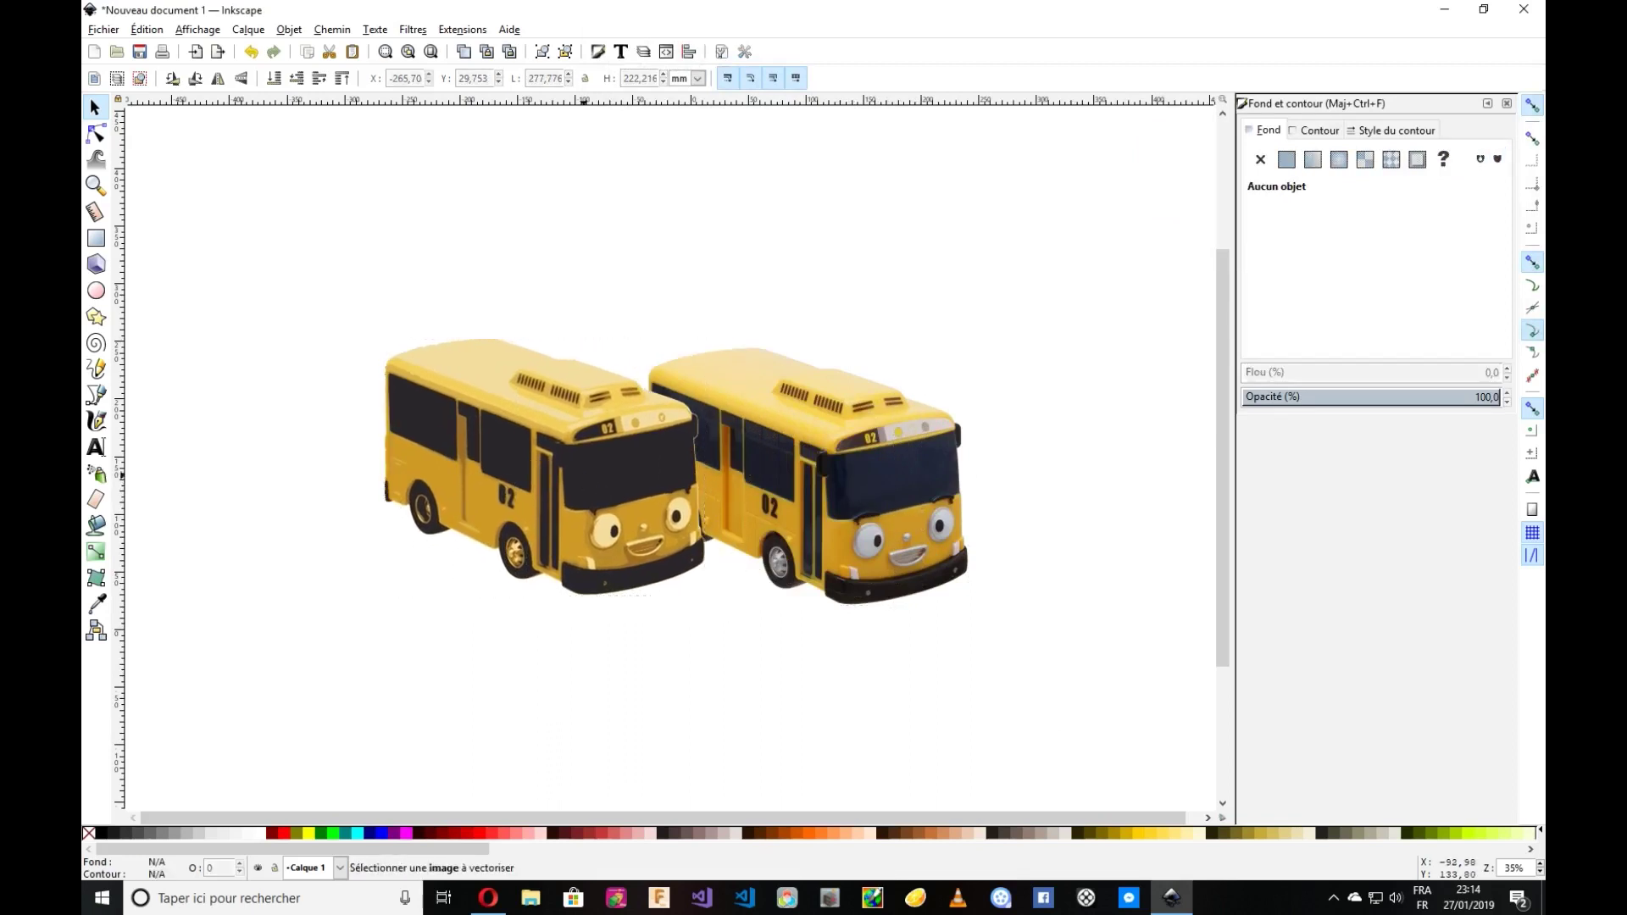
{"action": "left_click", "coordinate": [894, 555]}
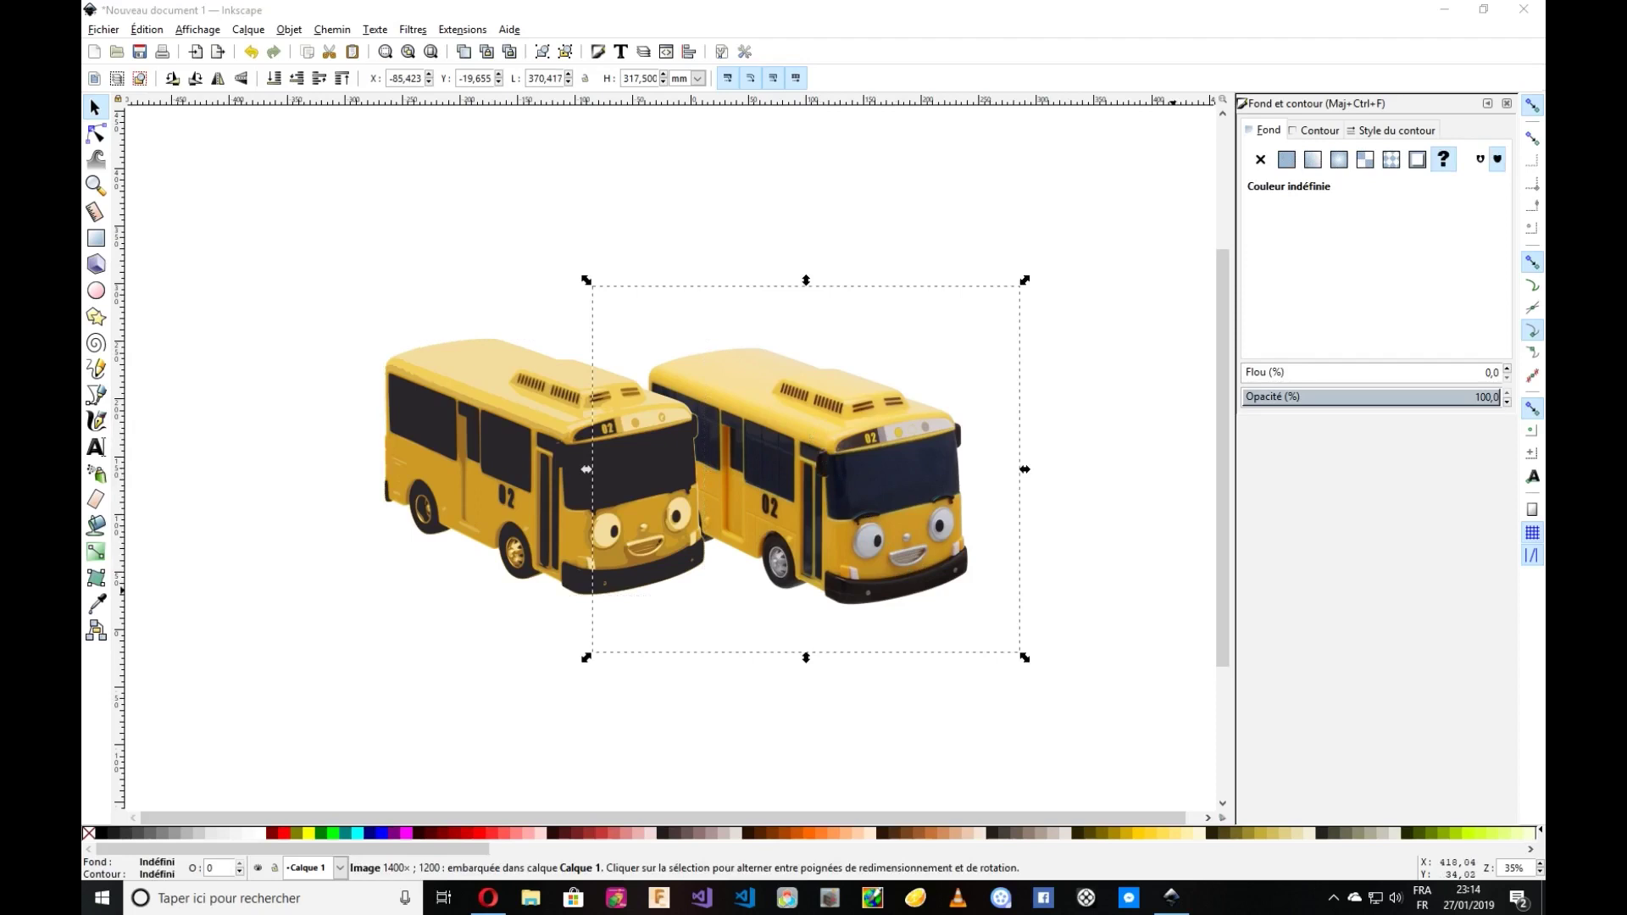
{"action": "key", "text": "Delete"}
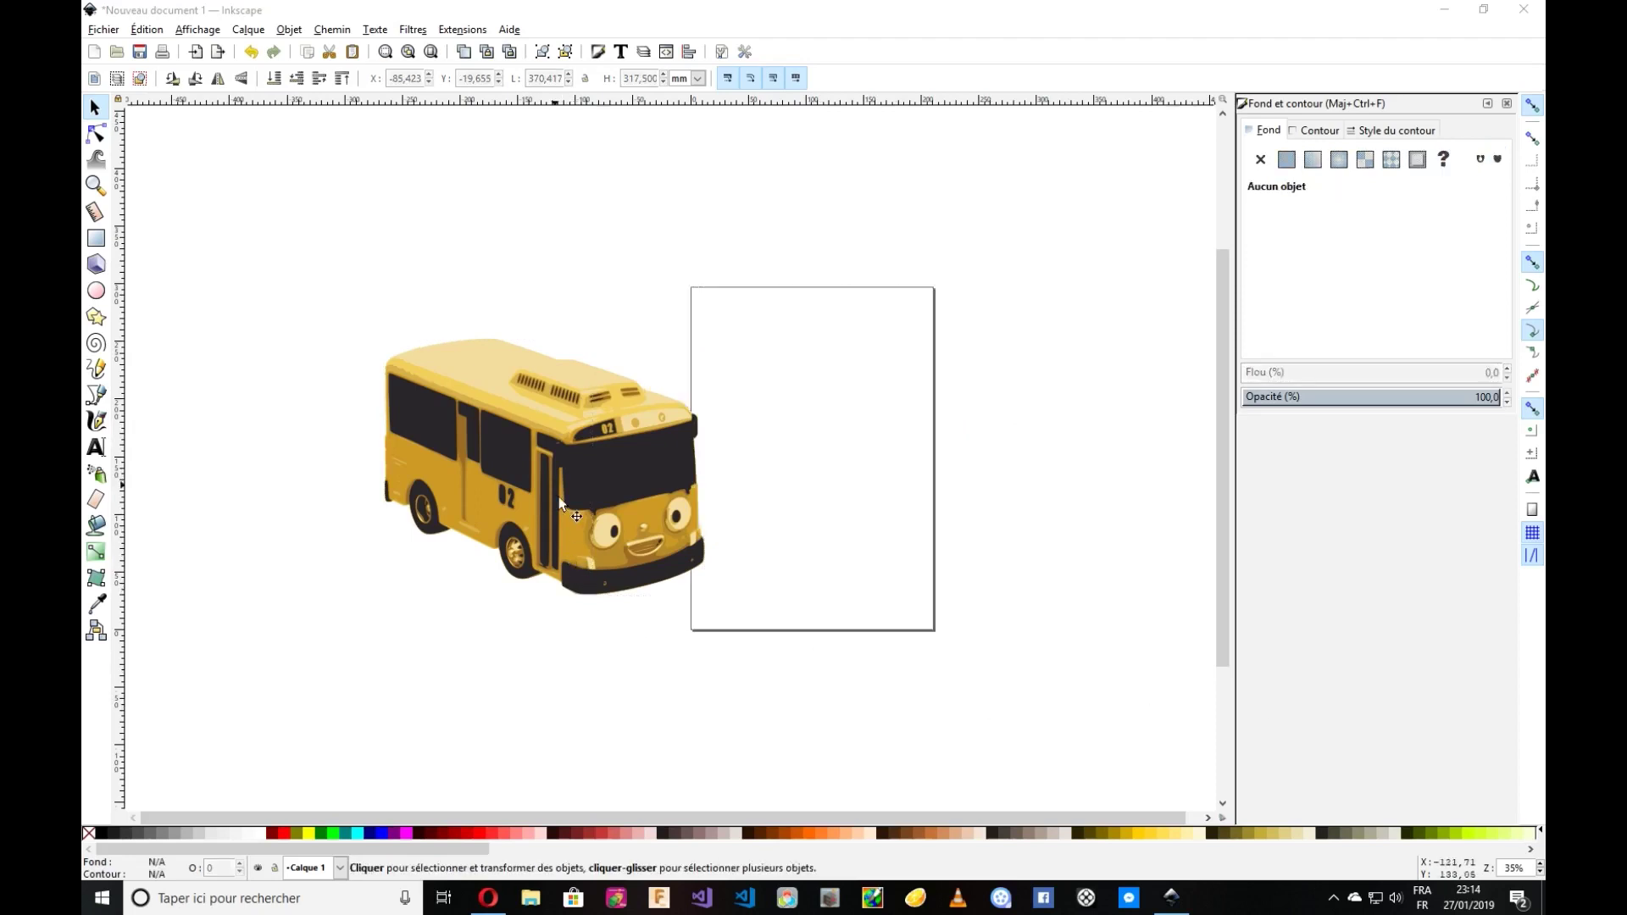
Enter the traced bus group and delete the dark path's nodes that form the 02 on the bus's side.
{"action": "left_click", "coordinate": [553, 471]}
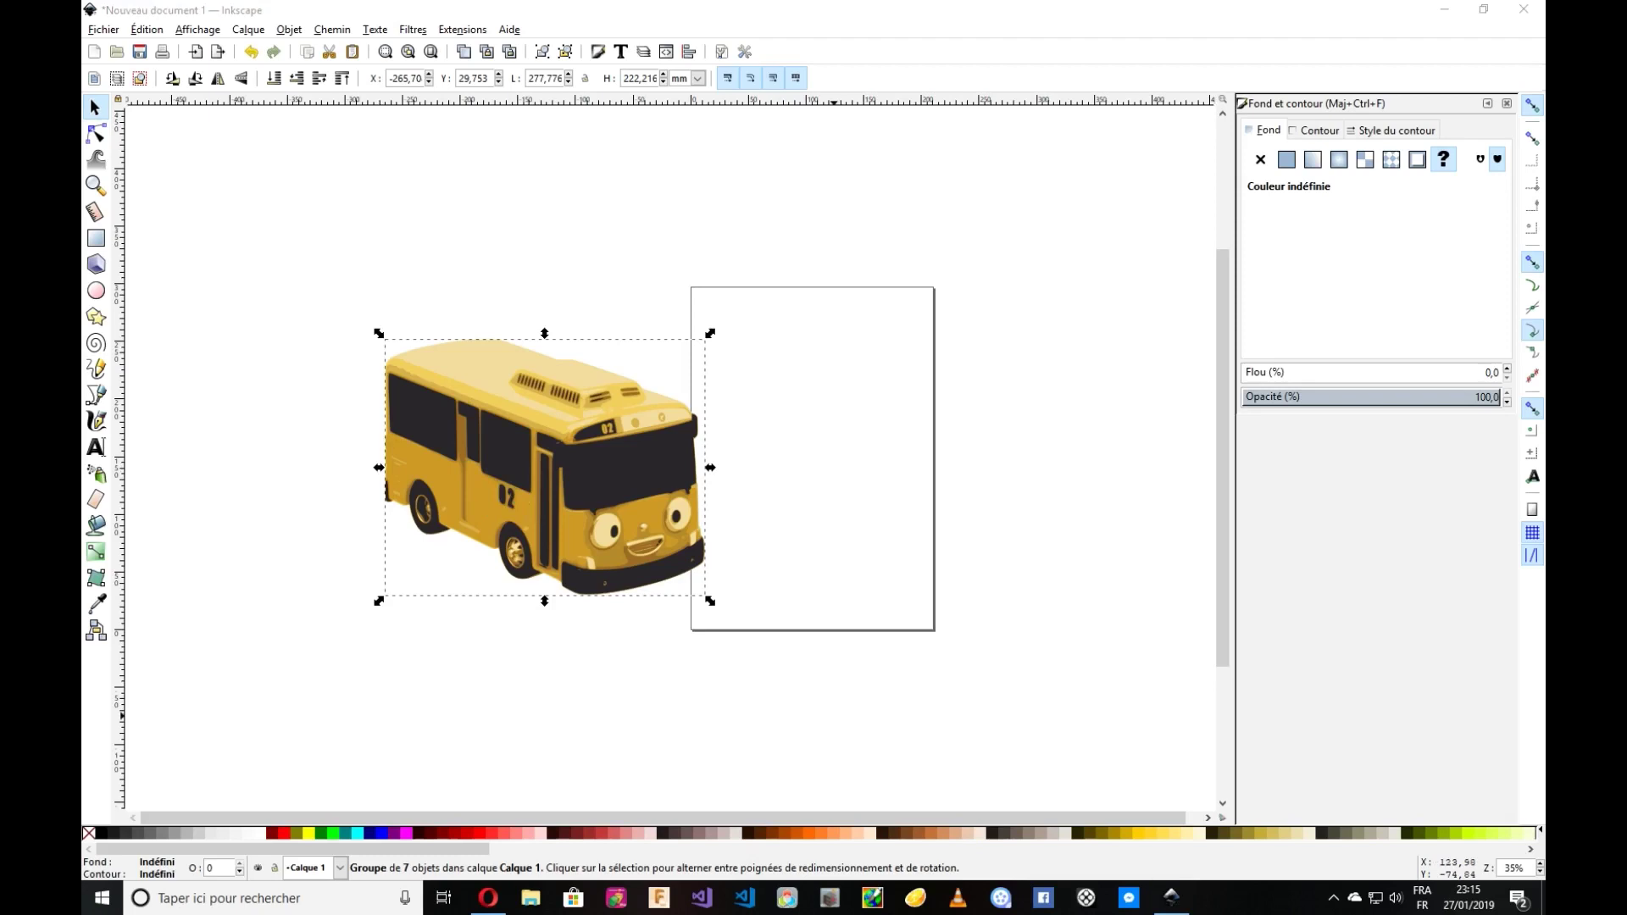
{"action": "scroll", "coordinate": [536, 466], "scroll_direction": "up", "scroll_amount": 3, "text": "ctrl"}
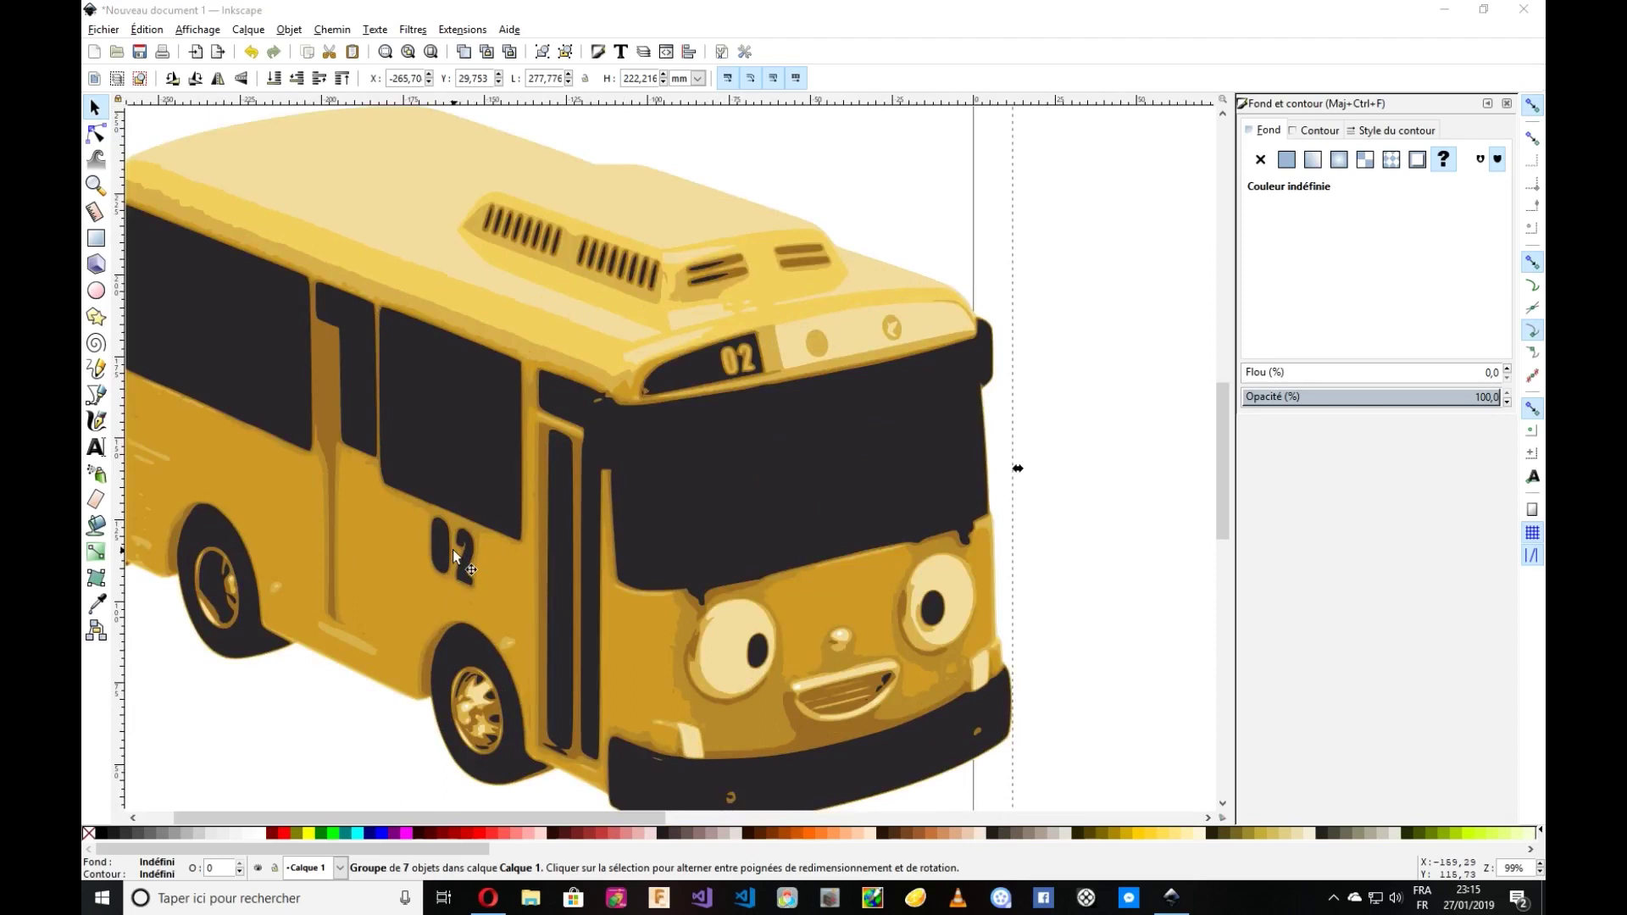
{"action": "scroll", "coordinate": [467, 542], "scroll_direction": "up", "scroll_amount": 3, "text": "ctrl"}
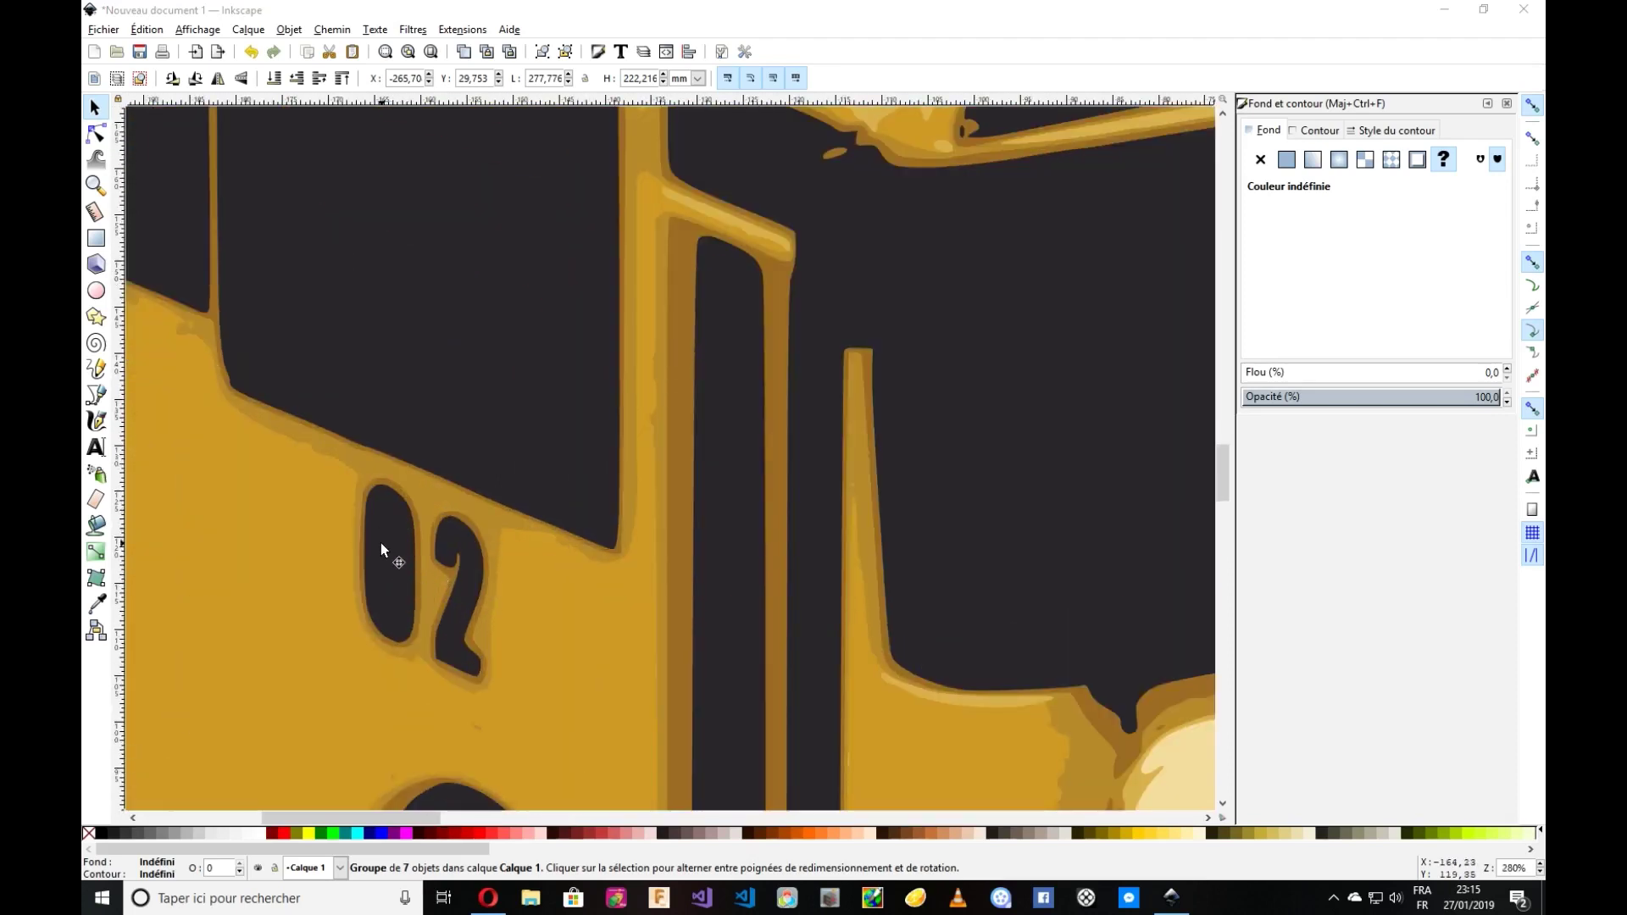
{"action": "double_click", "coordinate": [383, 577]}
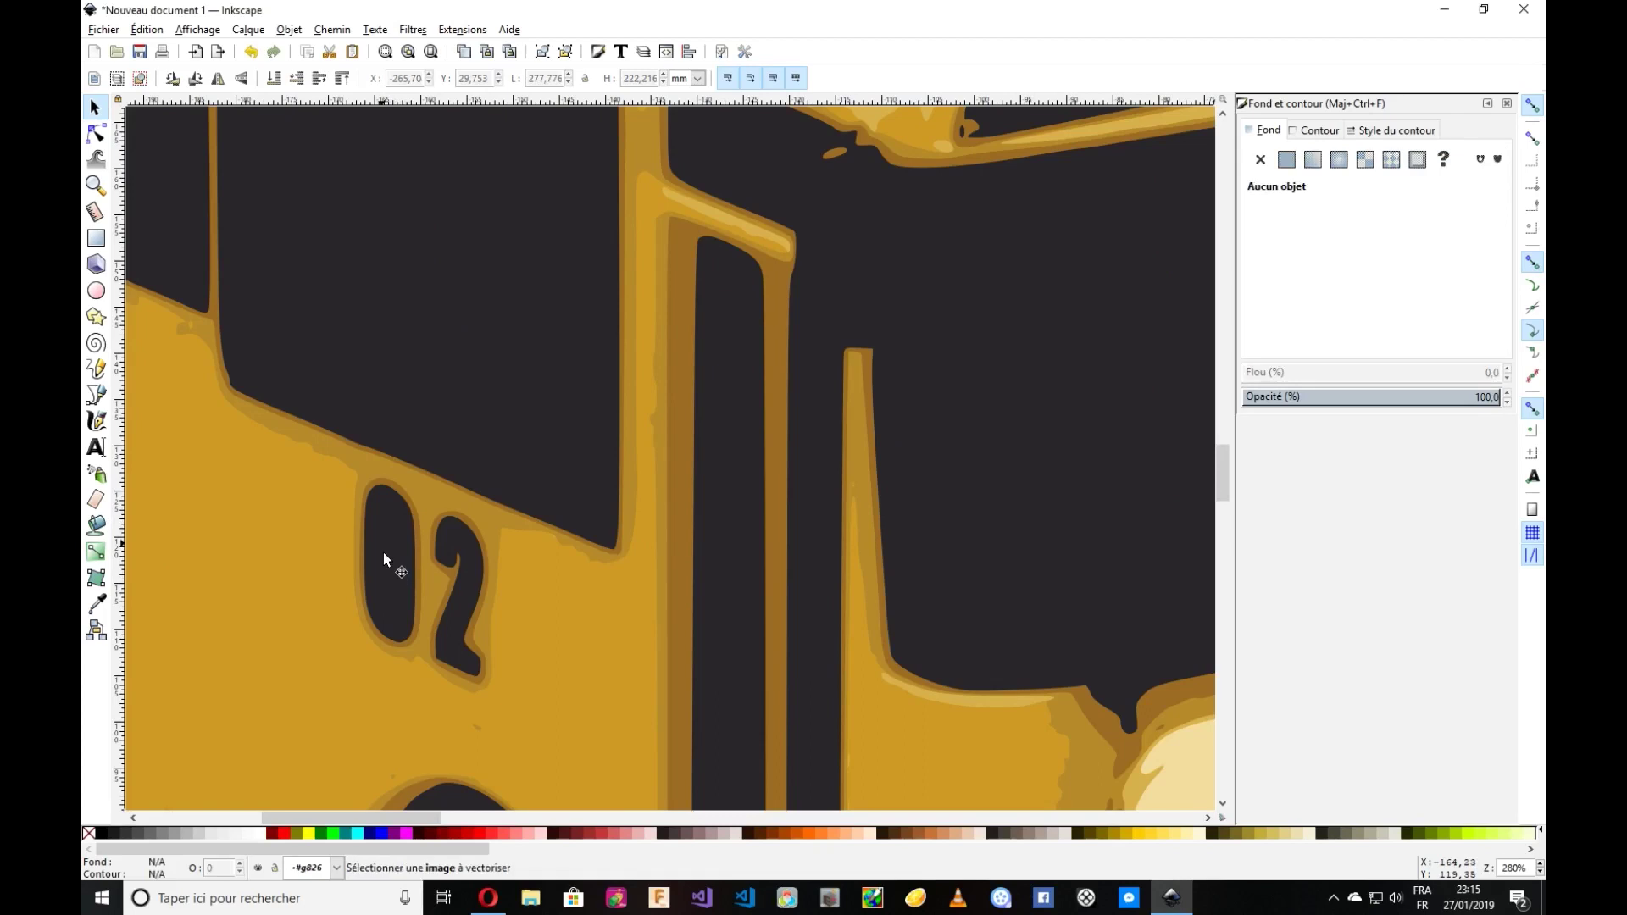
{"action": "double_click", "coordinate": [383, 551]}
{"action": "left_click_drag", "start_coordinate": [318, 483], "coordinate": [443, 680]}
{"action": "key", "text": "Delete"}
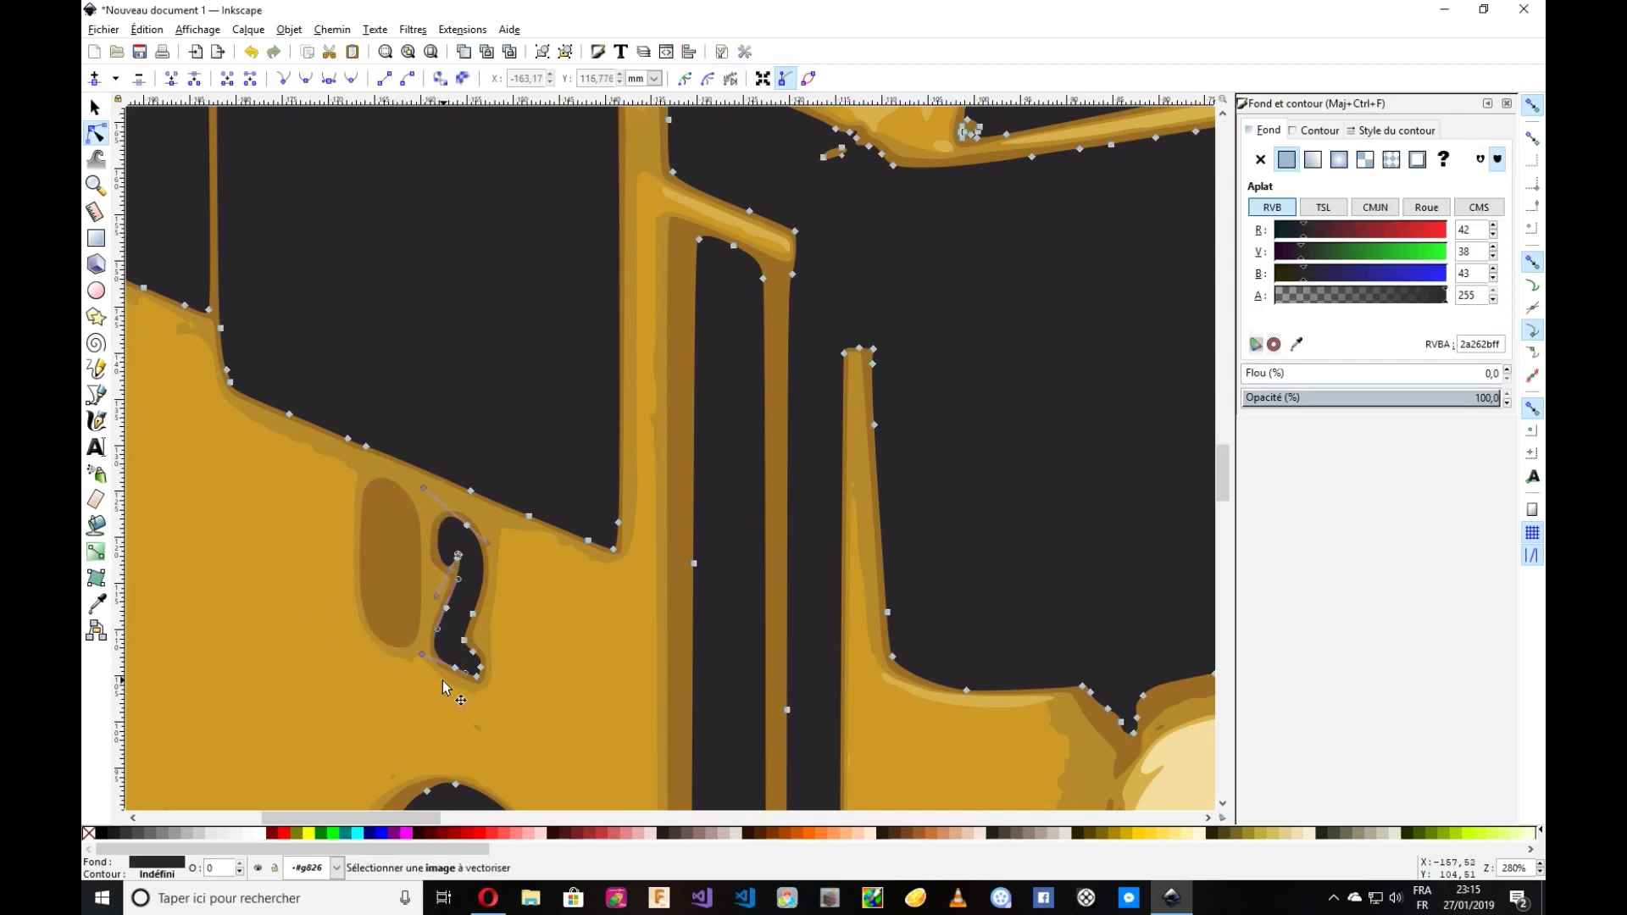
{"action": "left_click_drag", "start_coordinate": [492, 700], "coordinate": [318, 513]}
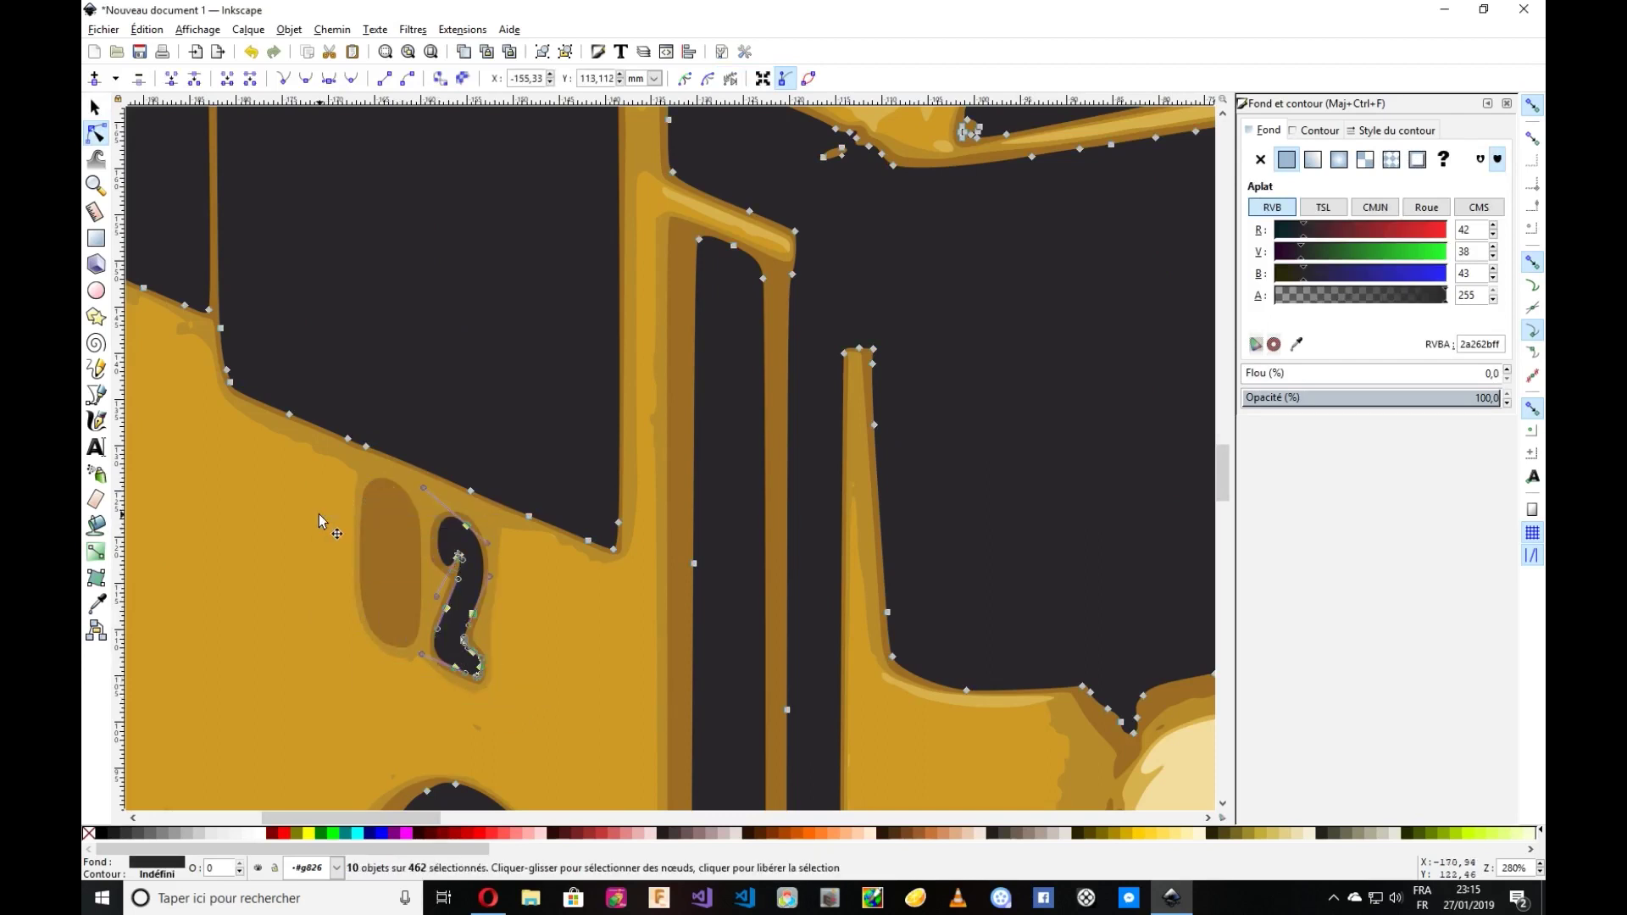
{"action": "key", "text": "Delete"}
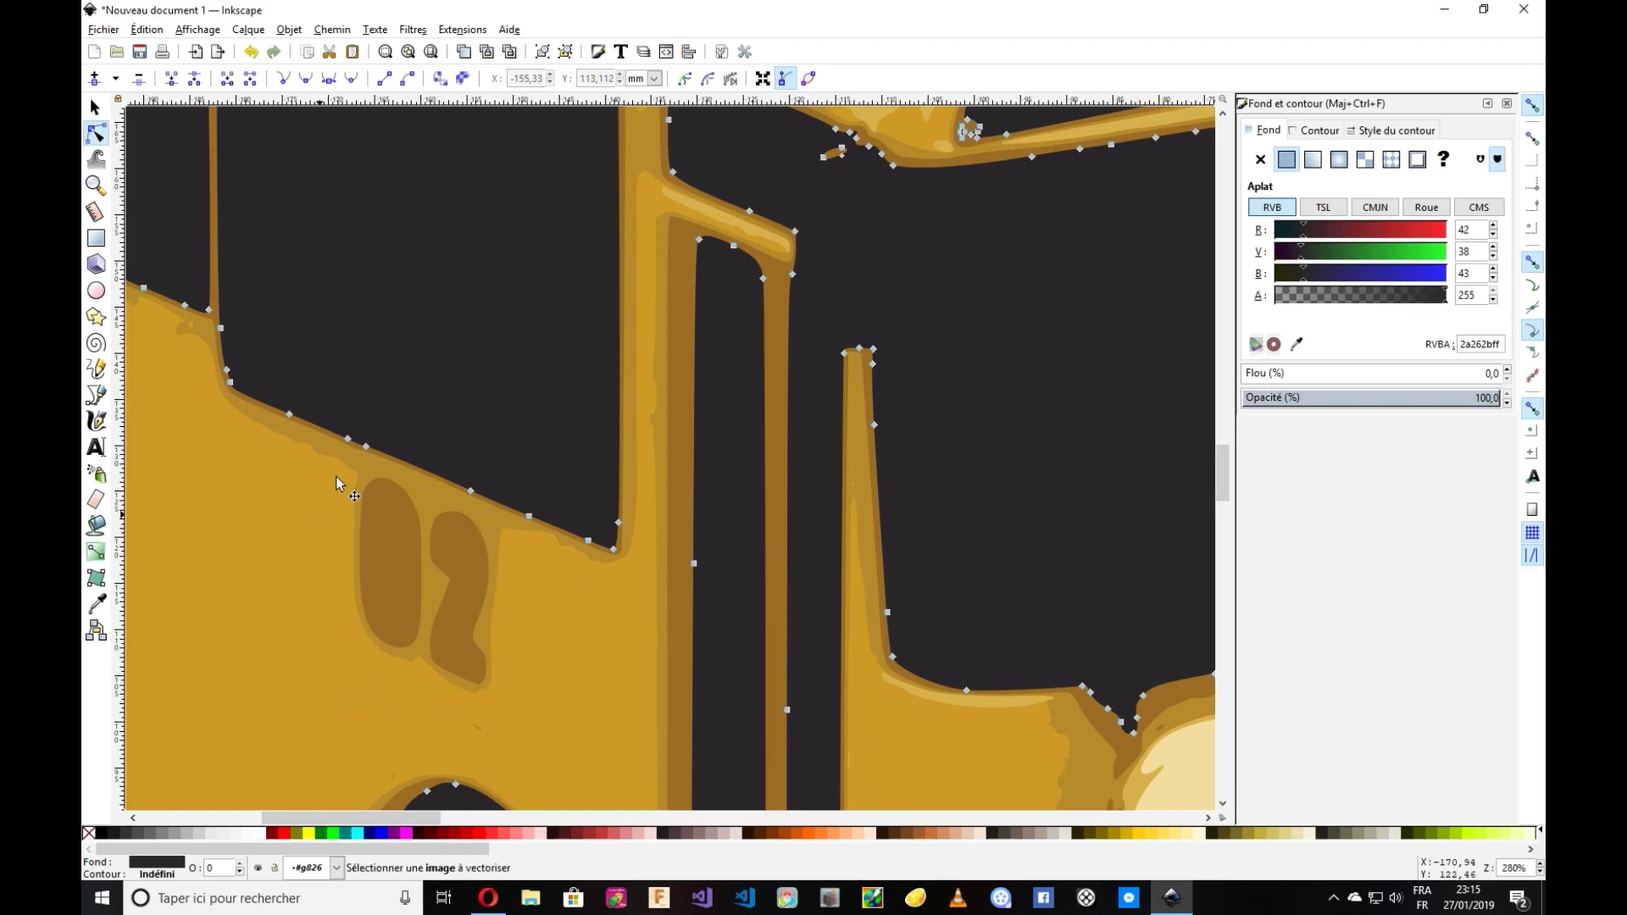
Delete the brown path's nodes that form the leftover 02 shapes on the bus's side.
{"action": "left_click", "coordinate": [405, 546]}
{"action": "left_click_drag", "start_coordinate": [320, 494], "coordinate": [394, 576]}
{"action": "key", "text": "Delete"}
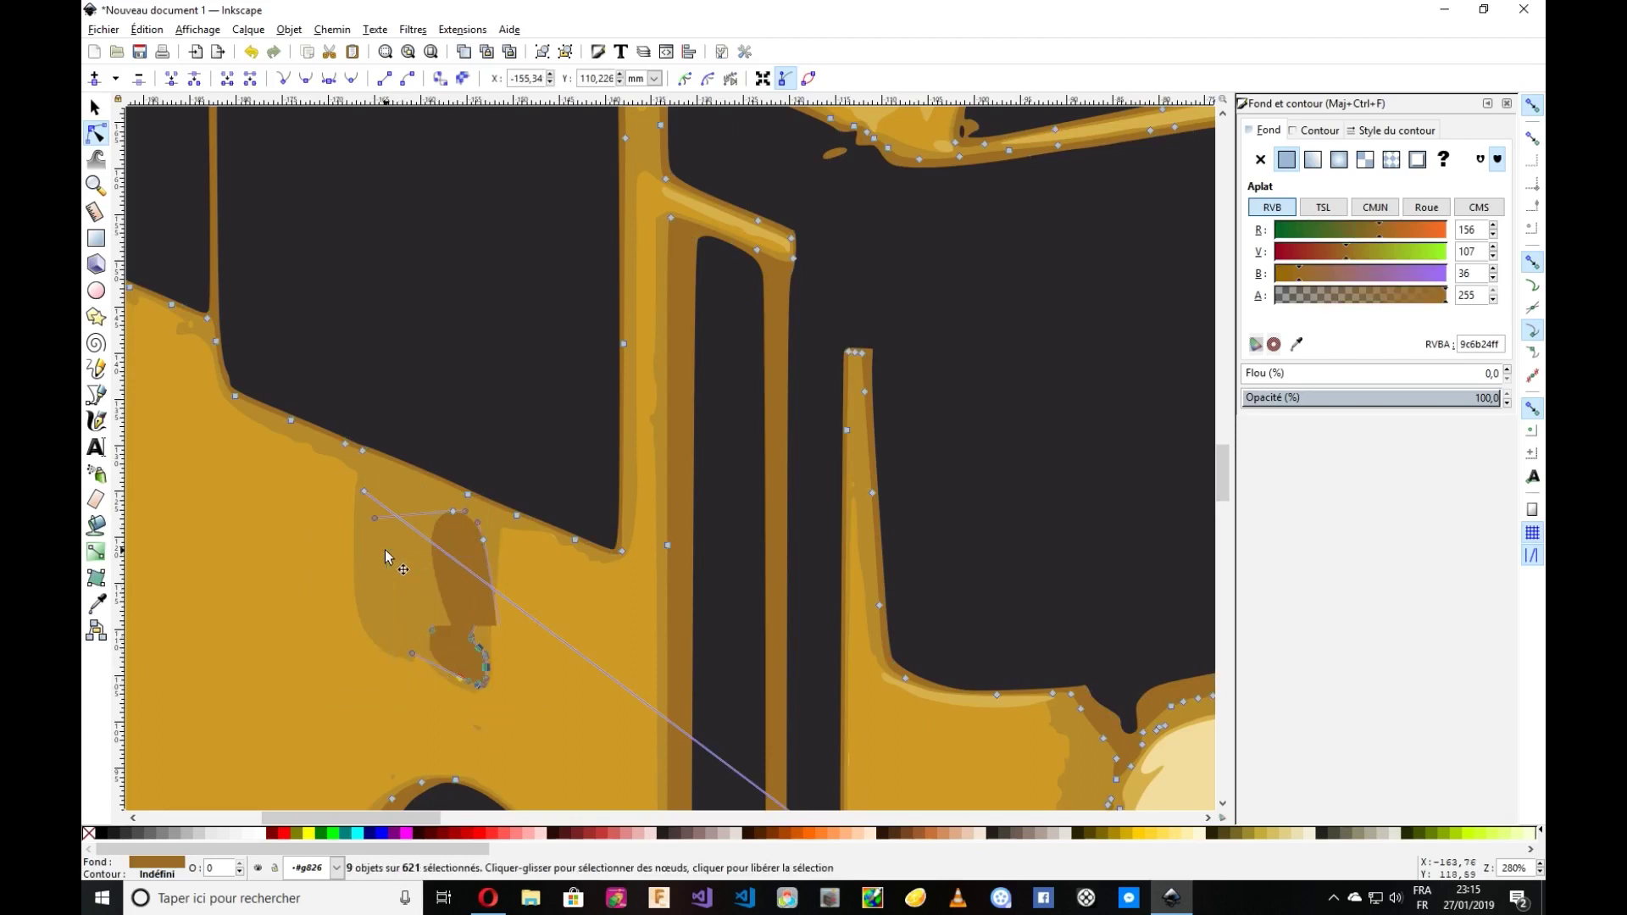
{"action": "key", "text": "Delete"}
{"action": "left_click_drag", "start_coordinate": [517, 674], "coordinate": [389, 585]}
{"action": "key", "text": "Delete"}
Delete the remaining nodes of the lighter brown shading around the former 02 below the side window.
{"action": "left_click", "coordinate": [423, 625]}
{"action": "key", "text": "Delete"}
{"action": "key", "text": "Delete"}
{"action": "left_click_drag", "start_coordinate": [533, 563], "coordinate": [450, 584]}
{"action": "key", "text": "Delete"}
{"action": "left_click", "coordinate": [357, 482]}
{"action": "key", "text": "Delete"}
{"action": "left_click", "coordinate": [501, 543]}
{"action": "key", "text": "Delete"}
{"action": "left_click_drag", "start_coordinate": [484, 603], "coordinate": [400, 498]}
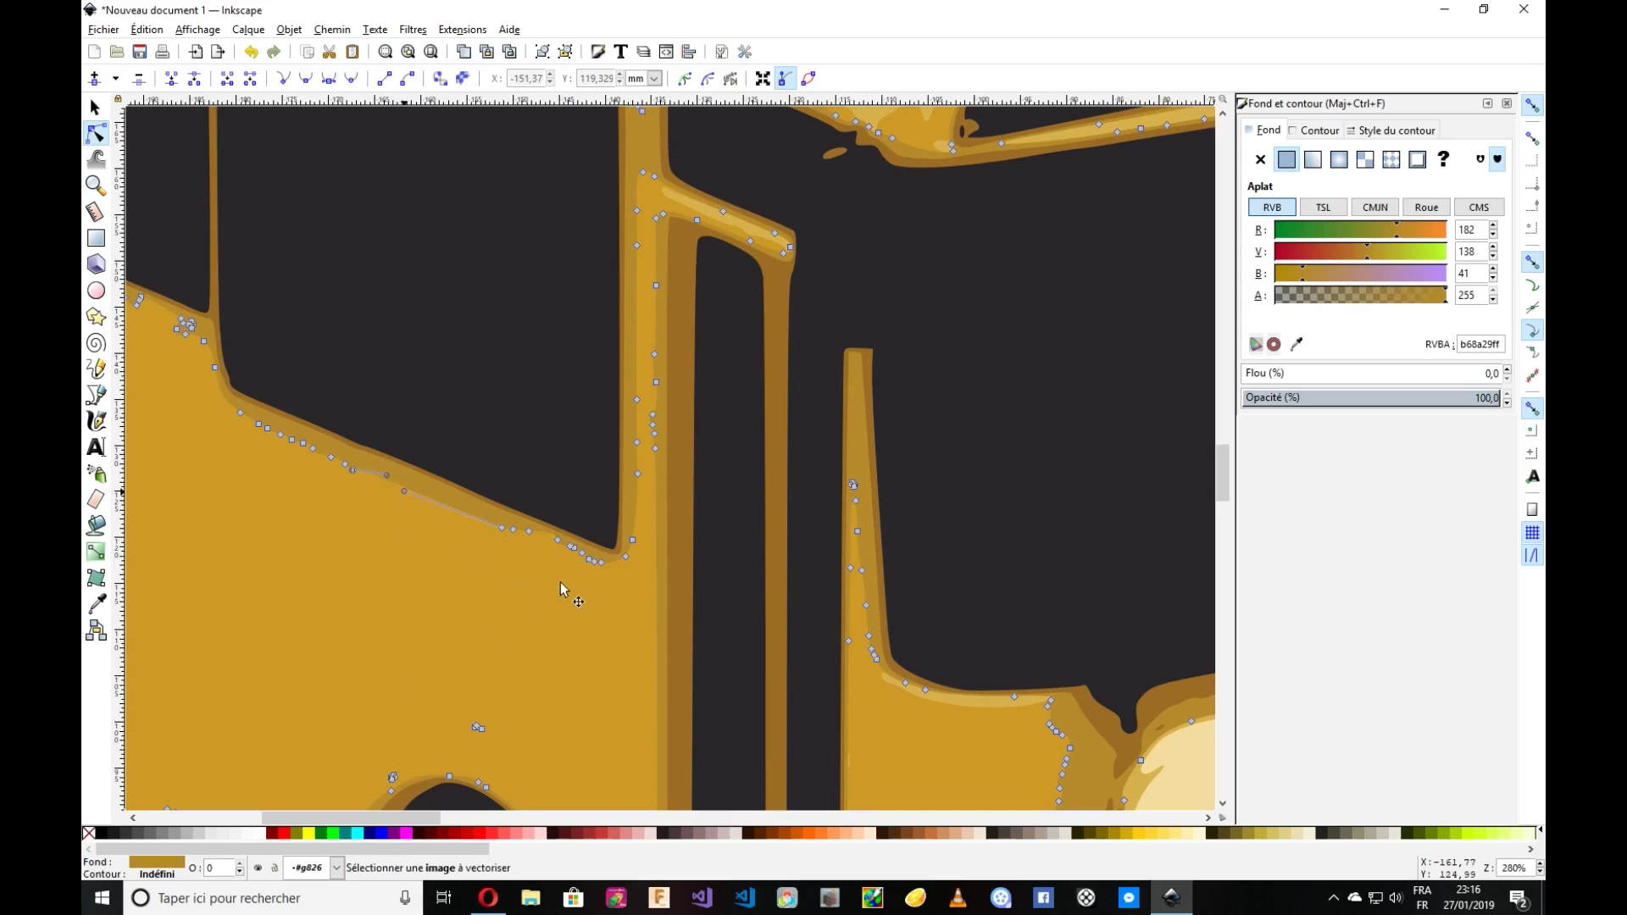
Delete the light brown path's nodes that form the 02 on the sign above the windscreen.
{"action": "left_click_drag", "start_coordinate": [1222, 482], "coordinate": [1234, 432]}
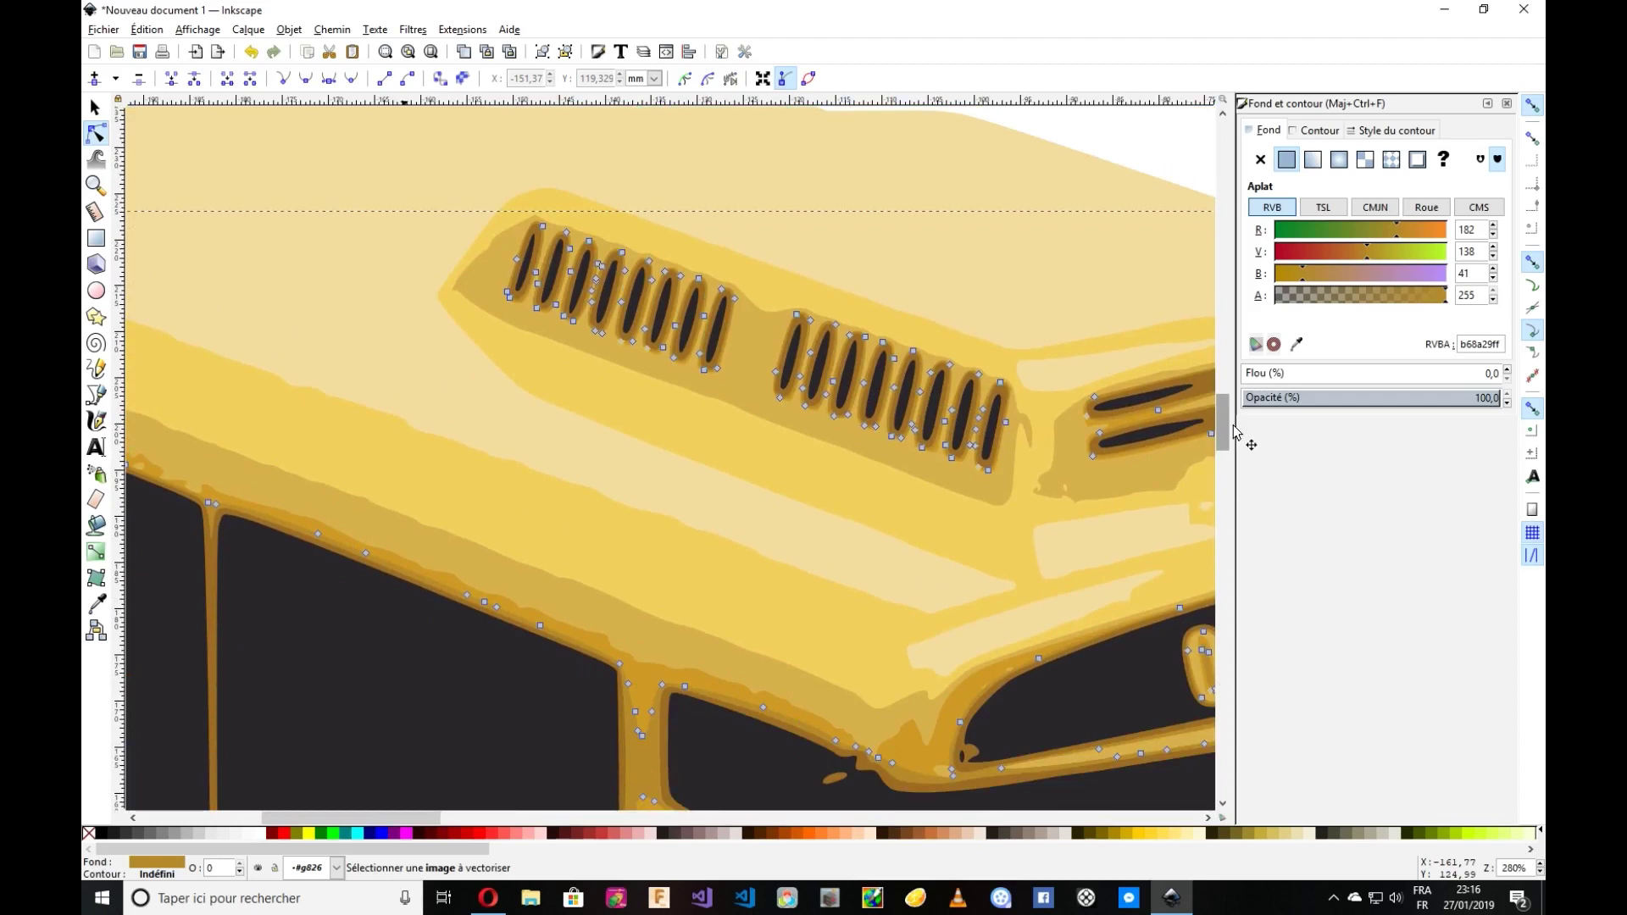
{"action": "left_click_drag", "start_coordinate": [369, 819], "coordinate": [454, 820]}
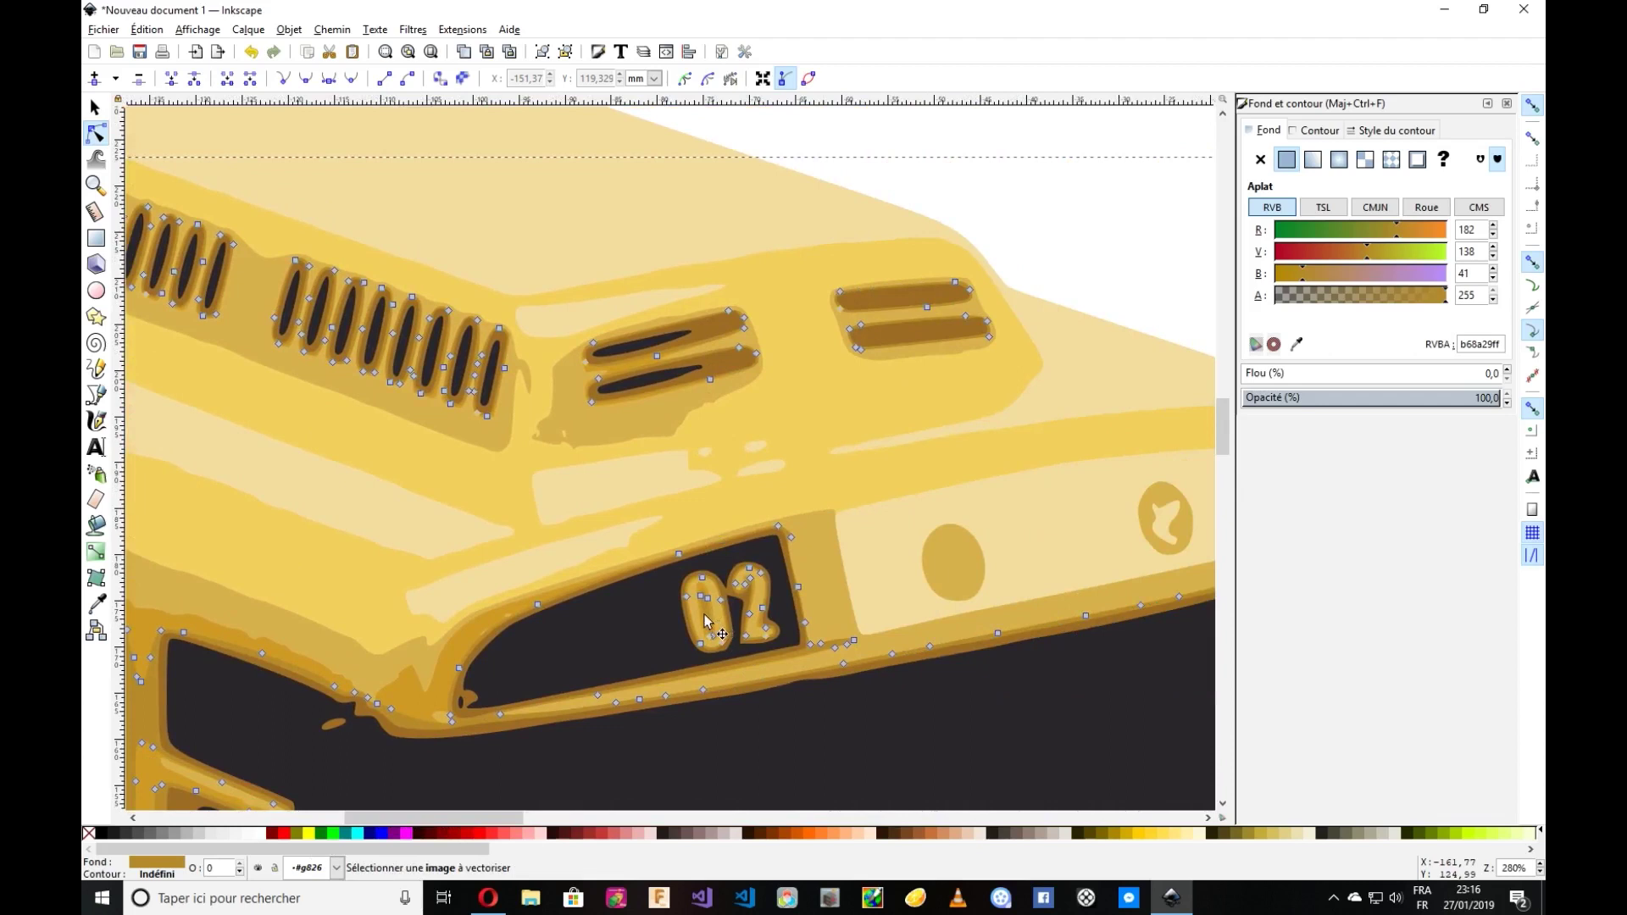
{"action": "left_click_drag", "start_coordinate": [678, 585], "coordinate": [751, 655]}
{"action": "key", "text": "Delete"}
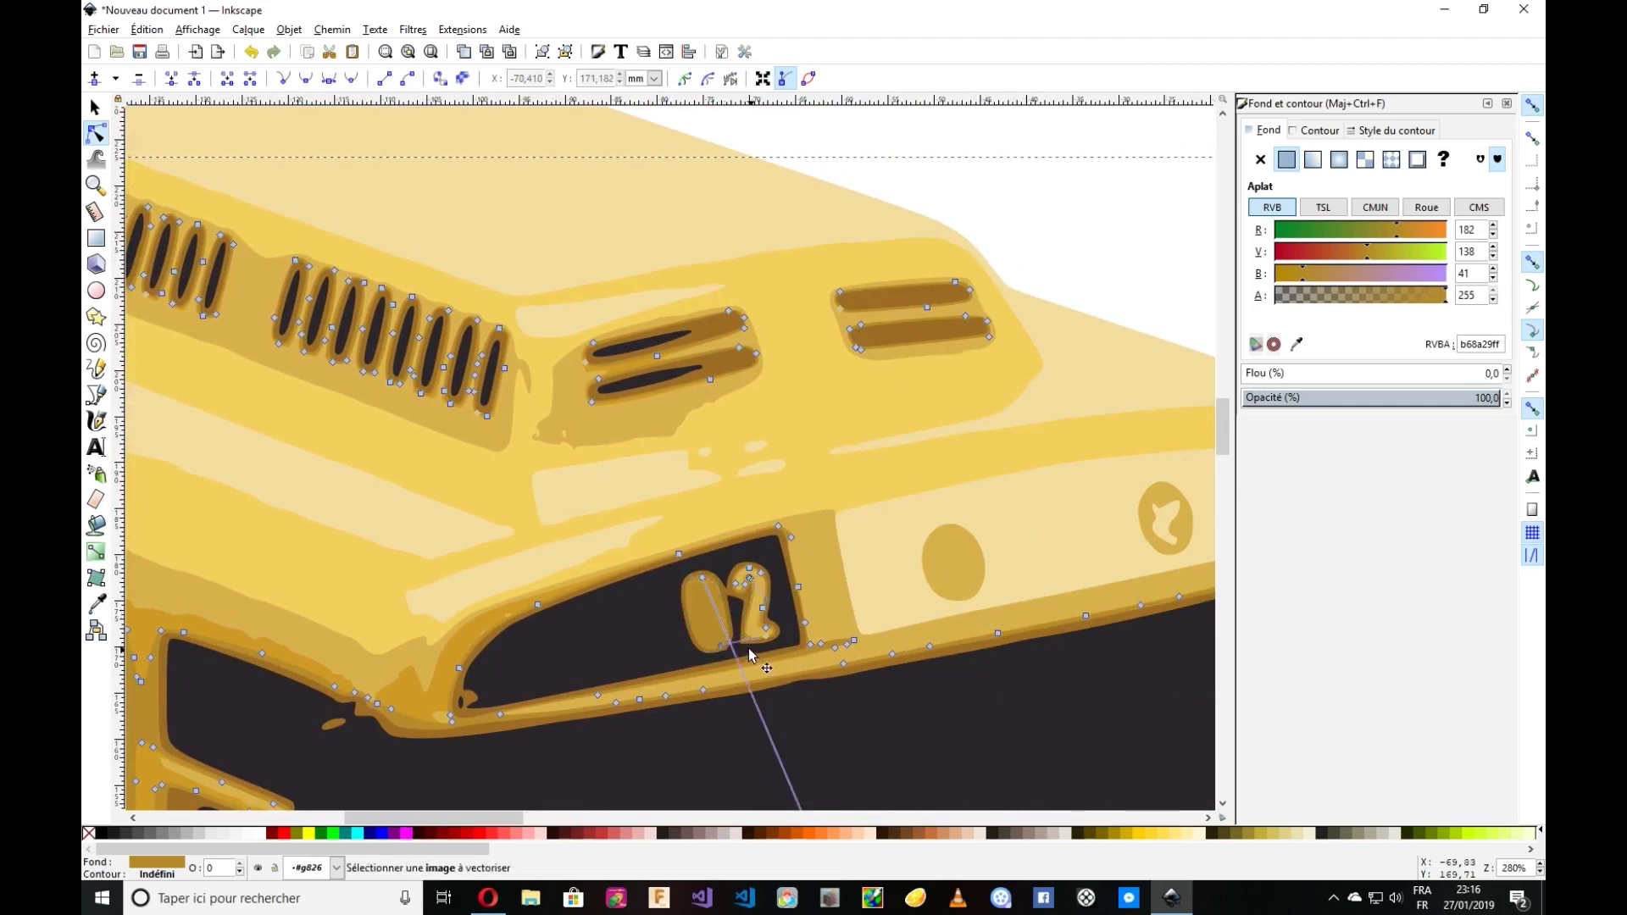
{"action": "left_click_drag", "start_coordinate": [687, 569], "coordinate": [736, 607]}
{"action": "key", "text": "Delete"}
{"action": "key", "text": "Delete"}
{"action": "key", "text": "Delete"}
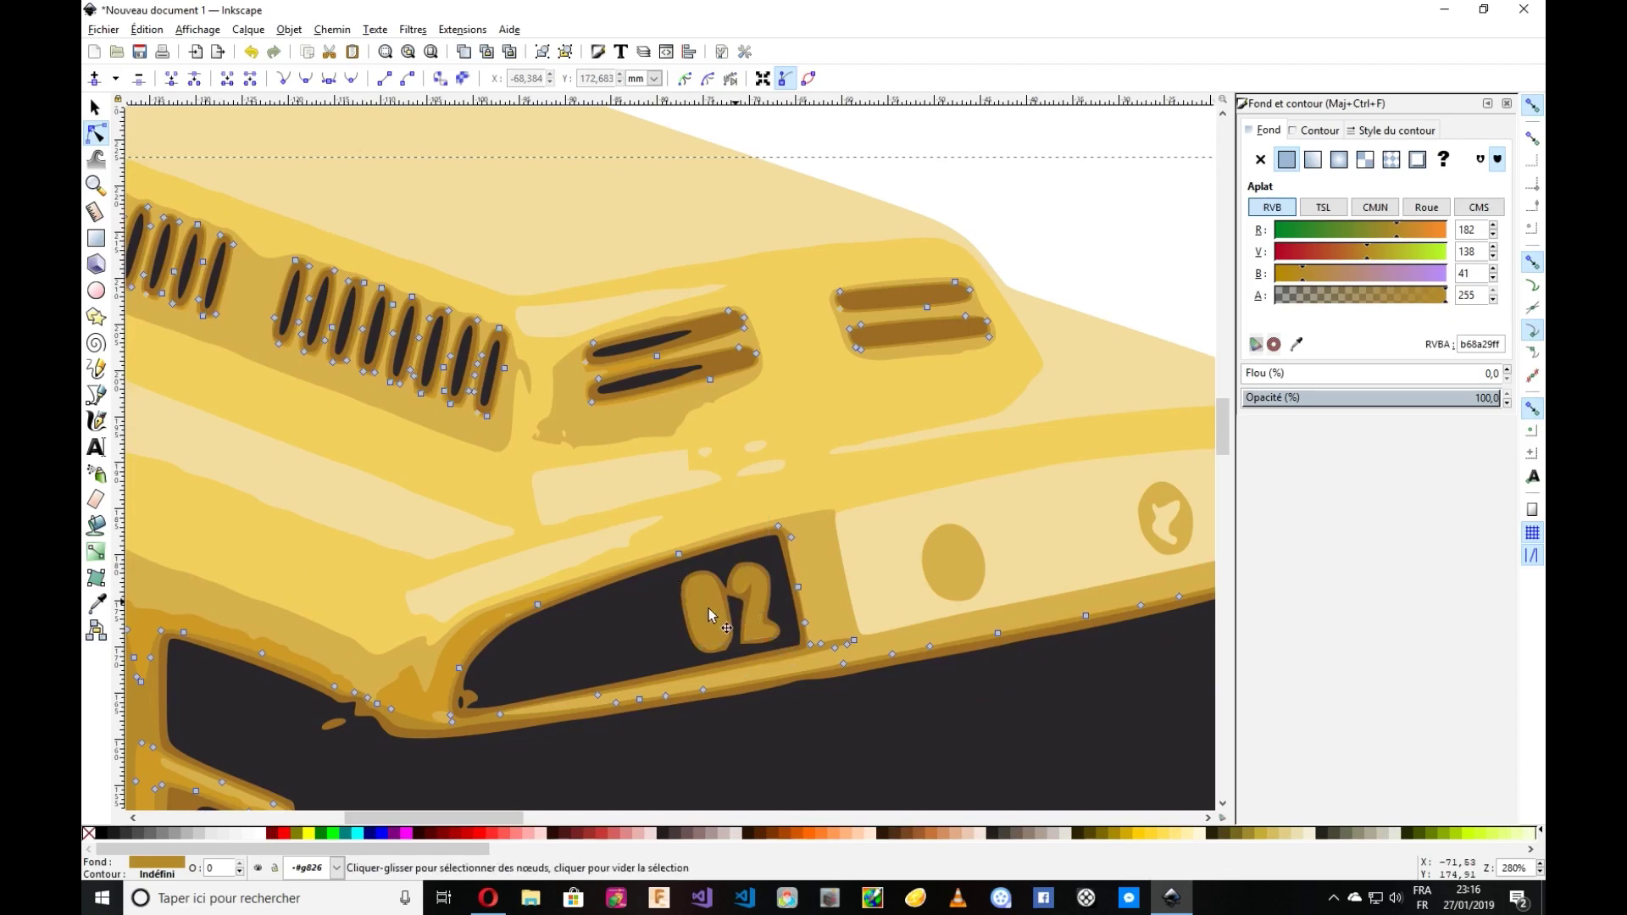
Remove the lighter fill inside the sign's 02 and delete nodes of the brown digit shapes.
{"action": "left_click_drag", "start_coordinate": [669, 588], "coordinate": [736, 620]}
{"action": "left_click", "coordinate": [721, 627]}
{"action": "left_click", "coordinate": [706, 623]}
{"action": "left_click", "coordinate": [722, 629]}
{"action": "mouse_move", "coordinate": [670, 592]}
{"action": "left_mouse_down"}
{"action": "mouse_move", "coordinate": [752, 657]}
{"action": "mouse_move", "coordinate": [701, 583]}
{"action": "mouse_move", "coordinate": [733, 603]}
{"action": "mouse_move", "coordinate": [772, 593]}
{"action": "mouse_move", "coordinate": [745, 591]}
{"action": "left_mouse_up"}
{"action": "key", "text": "Delete"}
{"action": "key", "text": "Delete"}
{"action": "key", "text": "Delete"}
{"action": "key", "text": "Delete"}
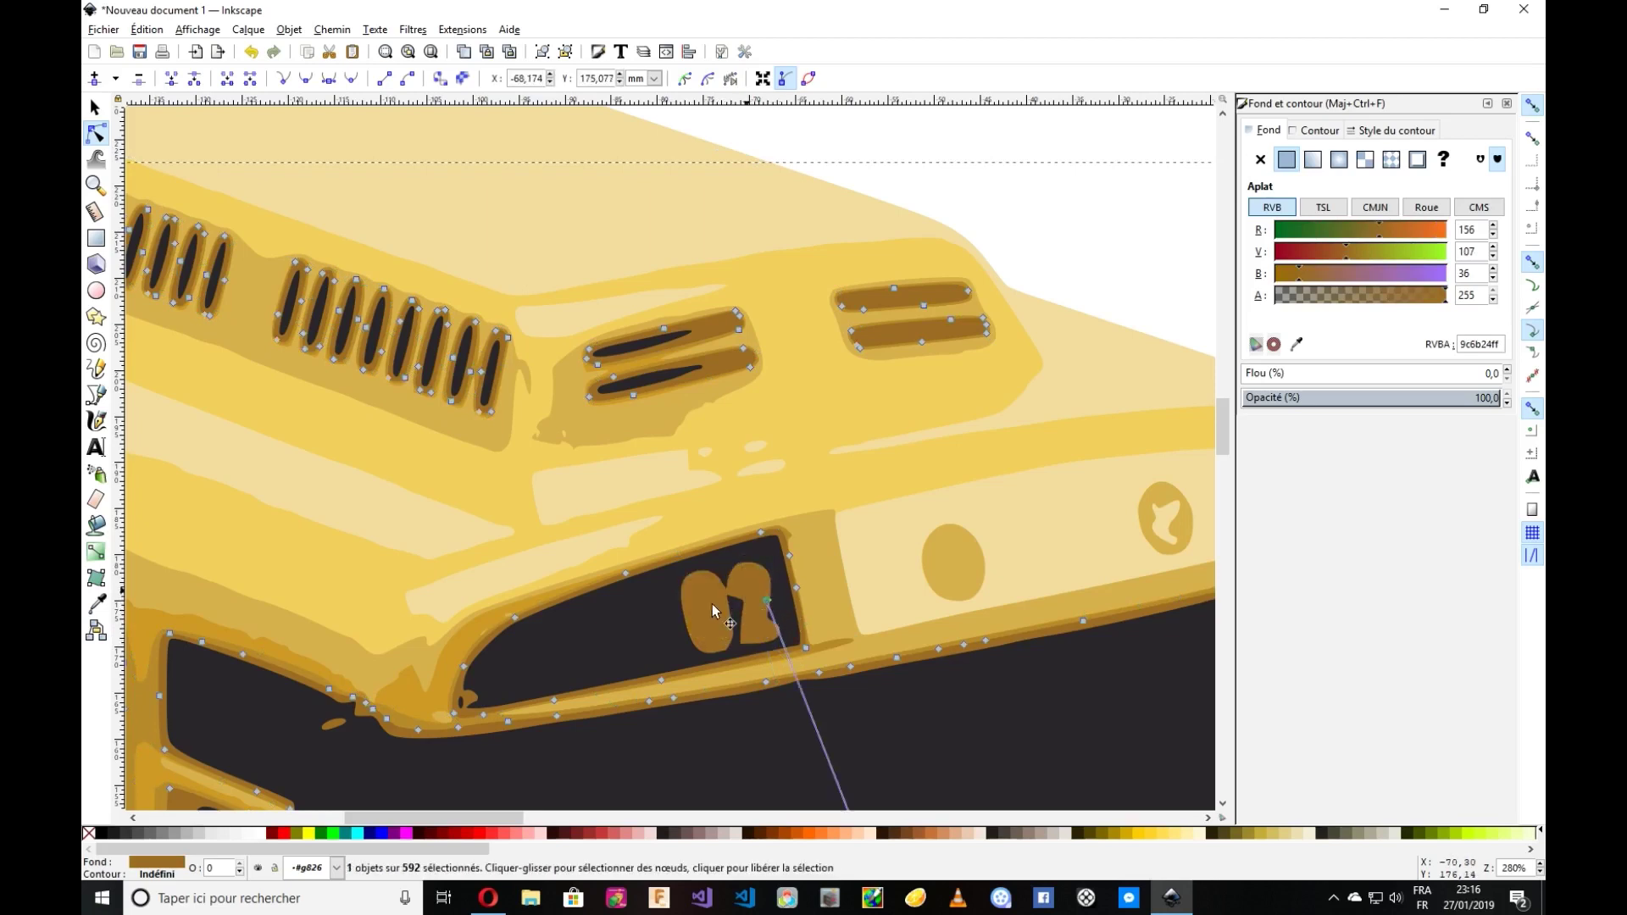
Delete the last brown and dark nodes of the 02 so the front sign is a plain dark area.
{"action": "left_click", "coordinate": [734, 593]}
{"action": "left_click_drag", "start_coordinate": [658, 566], "coordinate": [769, 593]}
{"action": "key", "text": "Delete"}
{"action": "key", "text": "Delete"}
{"action": "key", "text": "Delete"}
{"action": "left_click_drag", "start_coordinate": [684, 547], "coordinate": [784, 622]}
{"action": "key", "text": "Delete"}
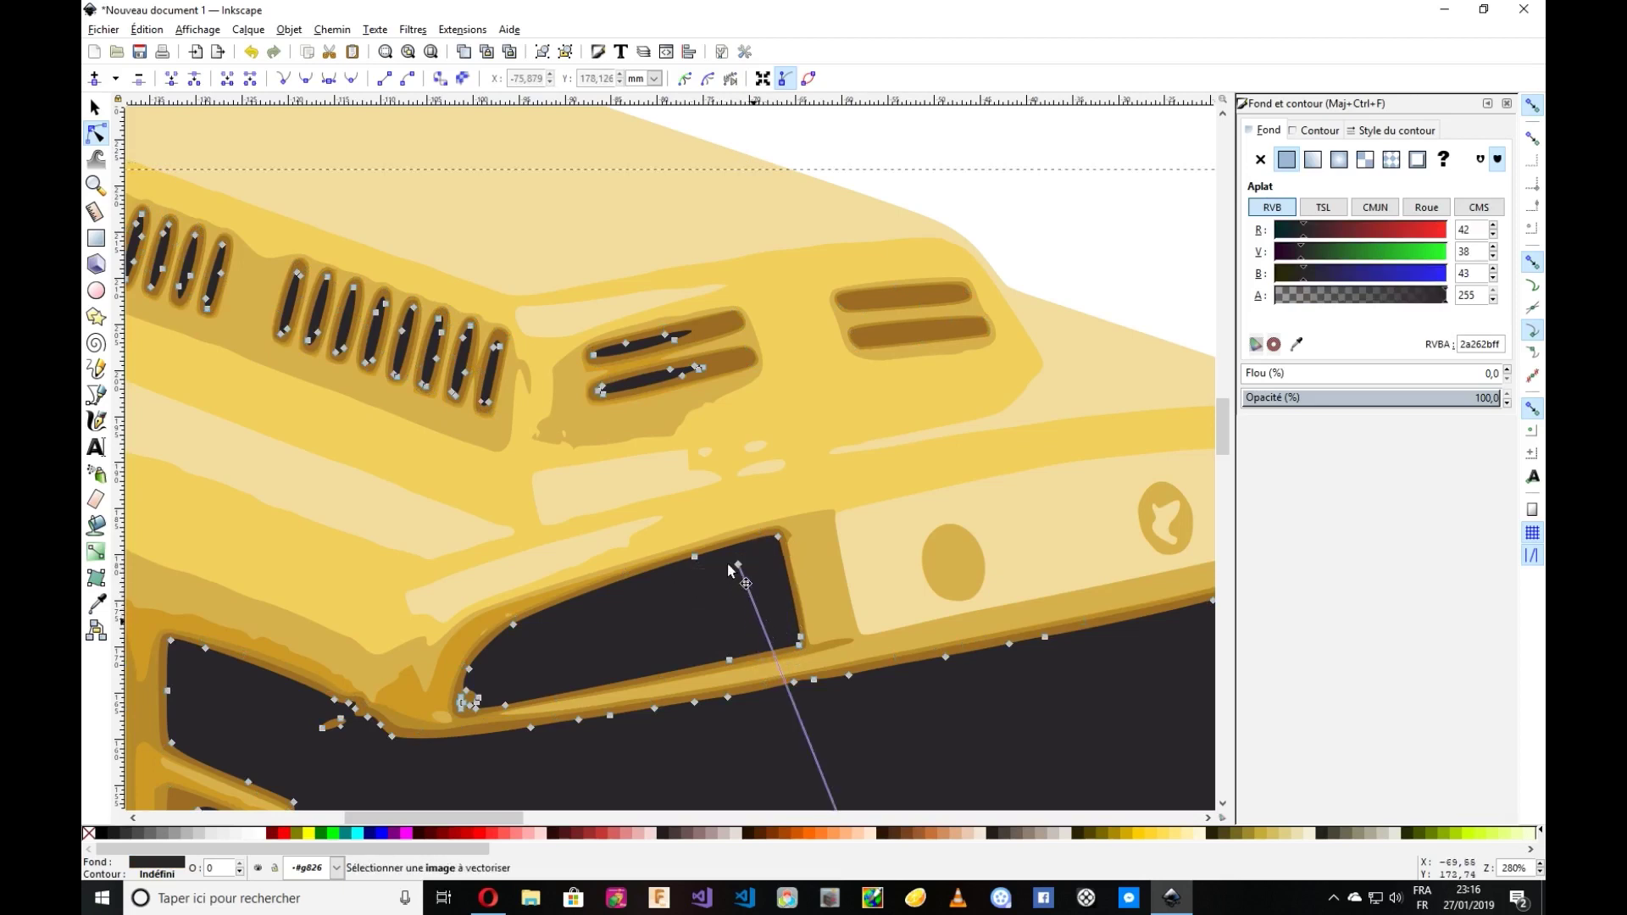
{"action": "key", "text": "Delete"}
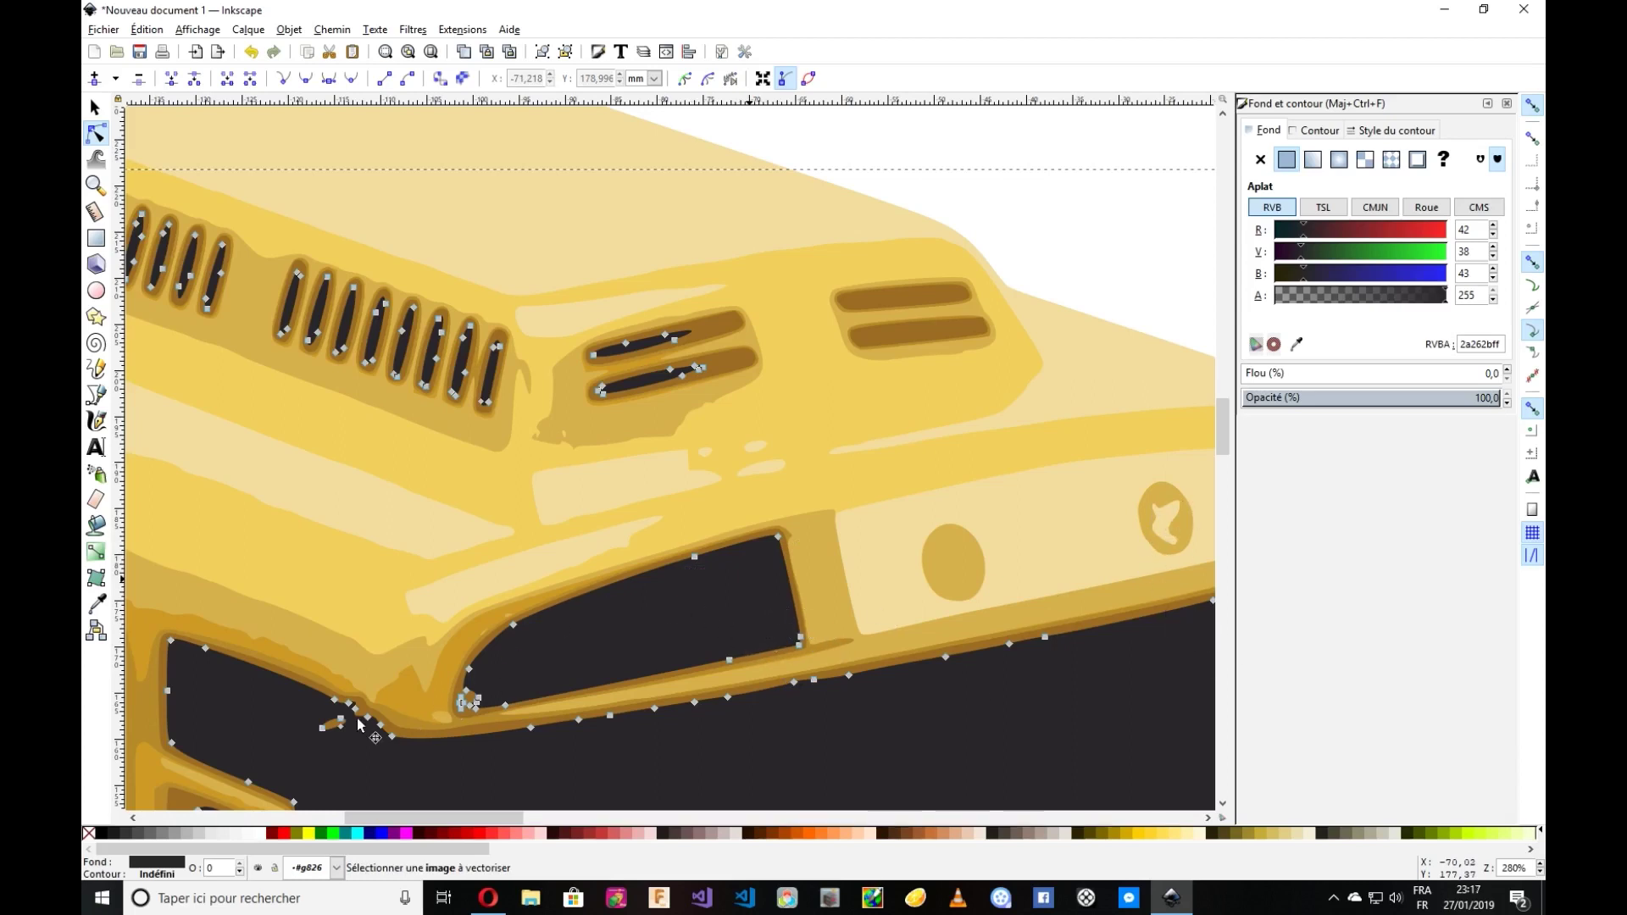
Delete the nodes of the small brown fragment left at the upper edge of the dark area beside the front sign.
{"action": "left_click_drag", "start_coordinate": [311, 714], "coordinate": [347, 749]}
{"action": "key", "text": "Delete"}
{"action": "key", "text": "minus"}
{"action": "key", "text": "minus"}
{"action": "key", "text": "minus"}
{"action": "key", "text": "minus"}
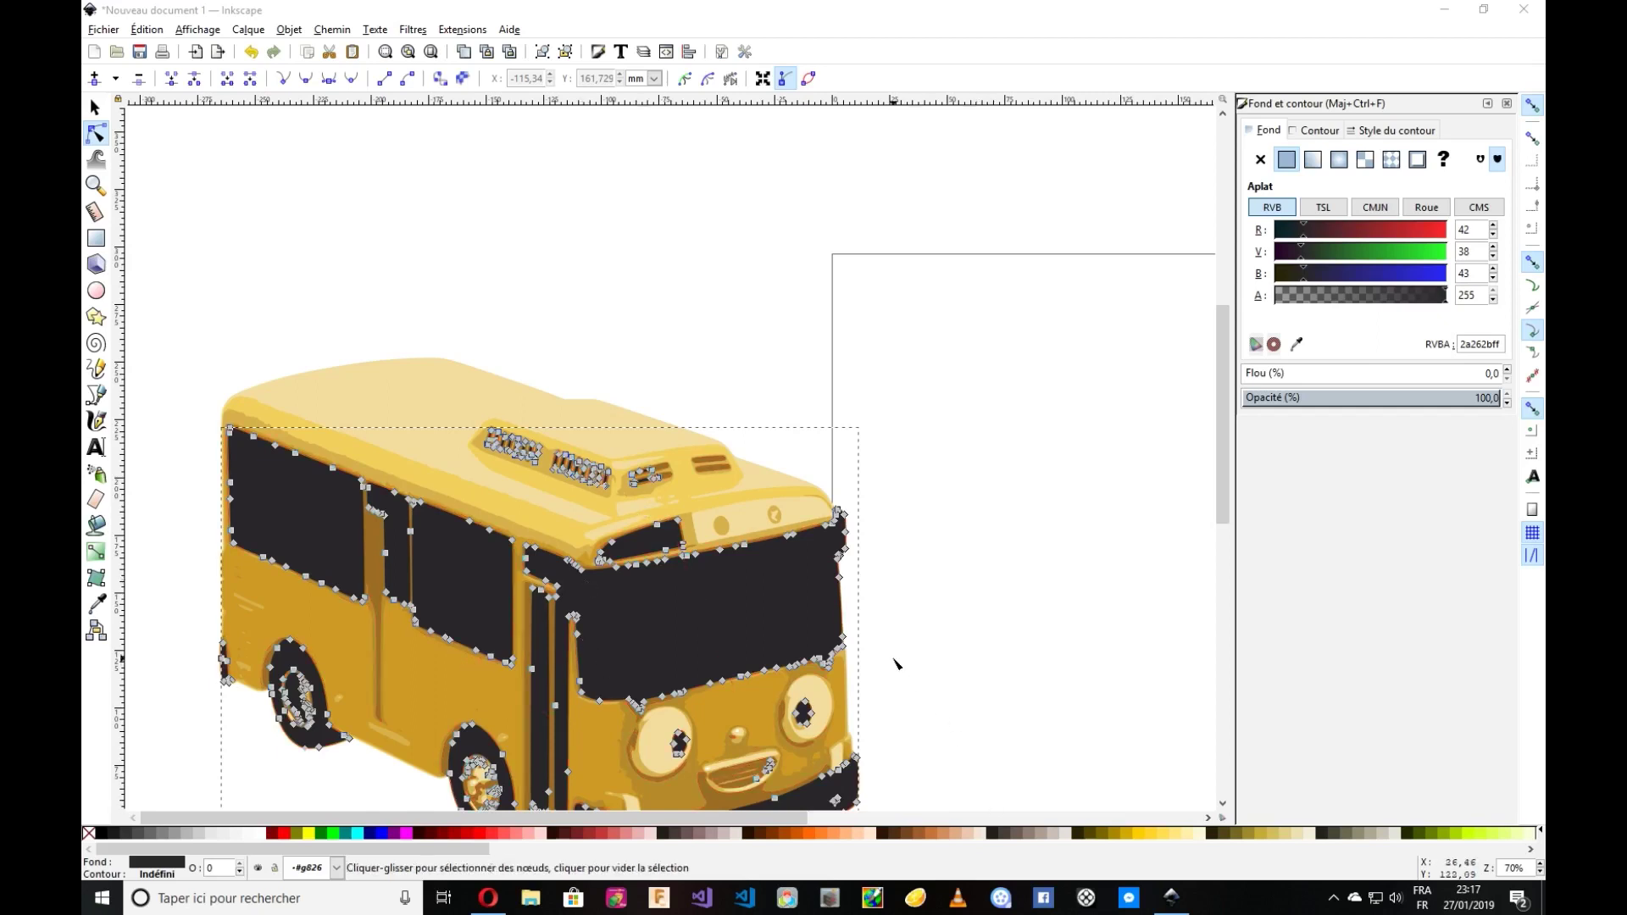
Delete the dark path's nodes that form the pupil of the bus's left eye.
{"action": "scroll", "coordinate": [1228, 495], "scroll_direction": "down", "scroll_amount": 3}
{"action": "scroll", "coordinate": [1228, 495], "scroll_direction": "down", "scroll_amount": 3}
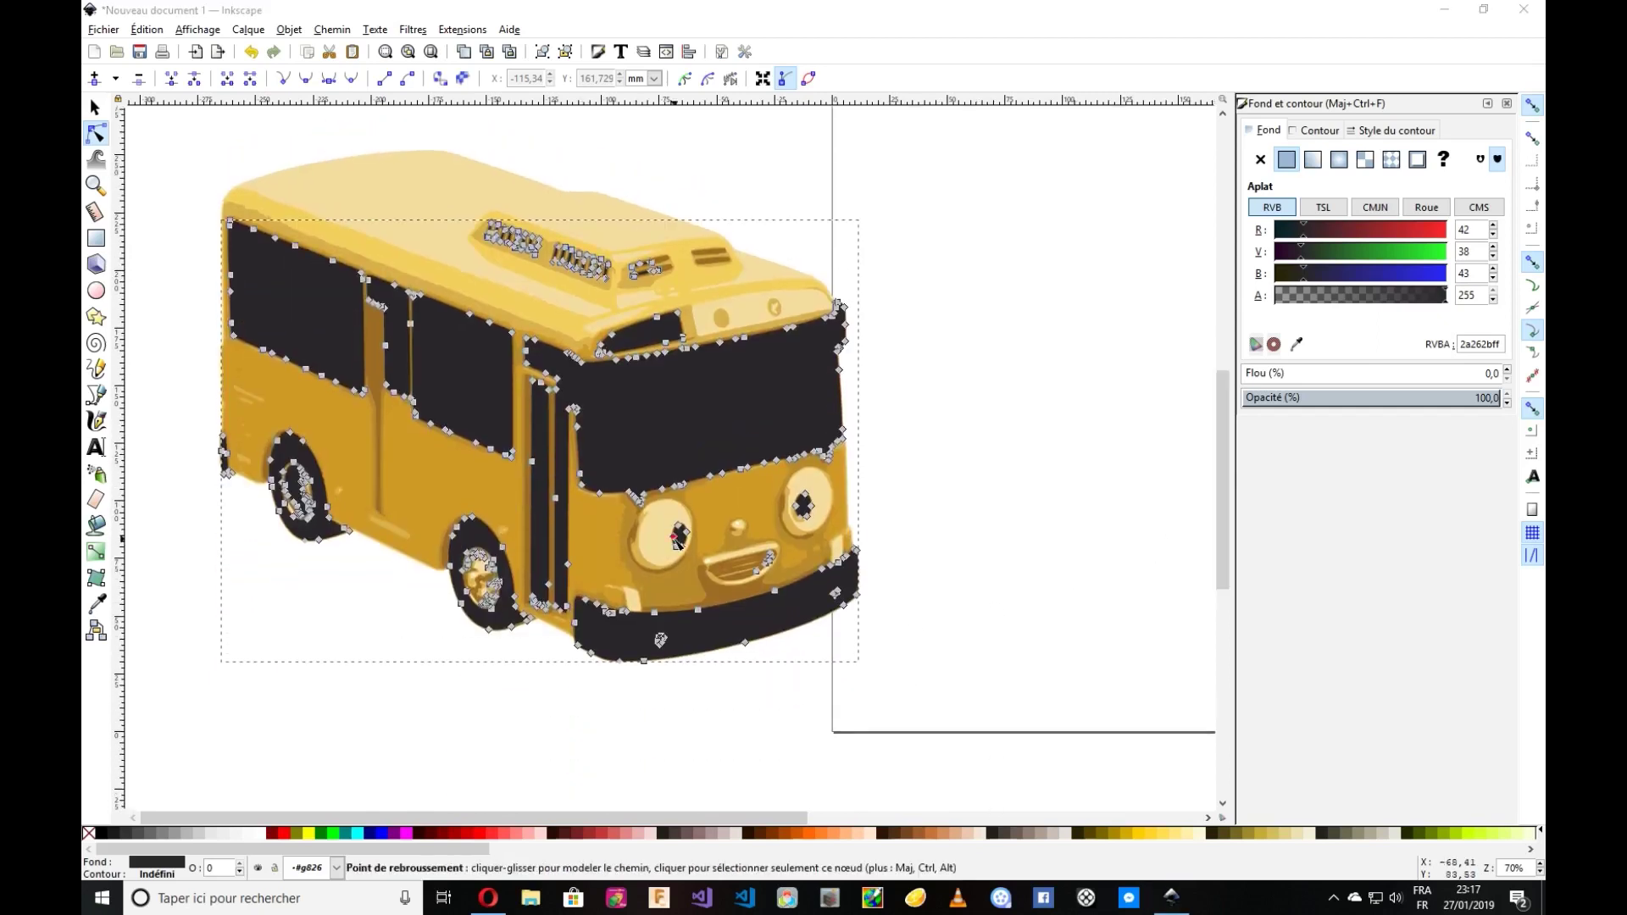
{"action": "key", "text": "plus"}
{"action": "key", "text": "plus"}
{"action": "key", "text": "plus"}
{"action": "key", "text": "plus"}
{"action": "key", "text": "plus"}
{"action": "key", "text": "plus"}
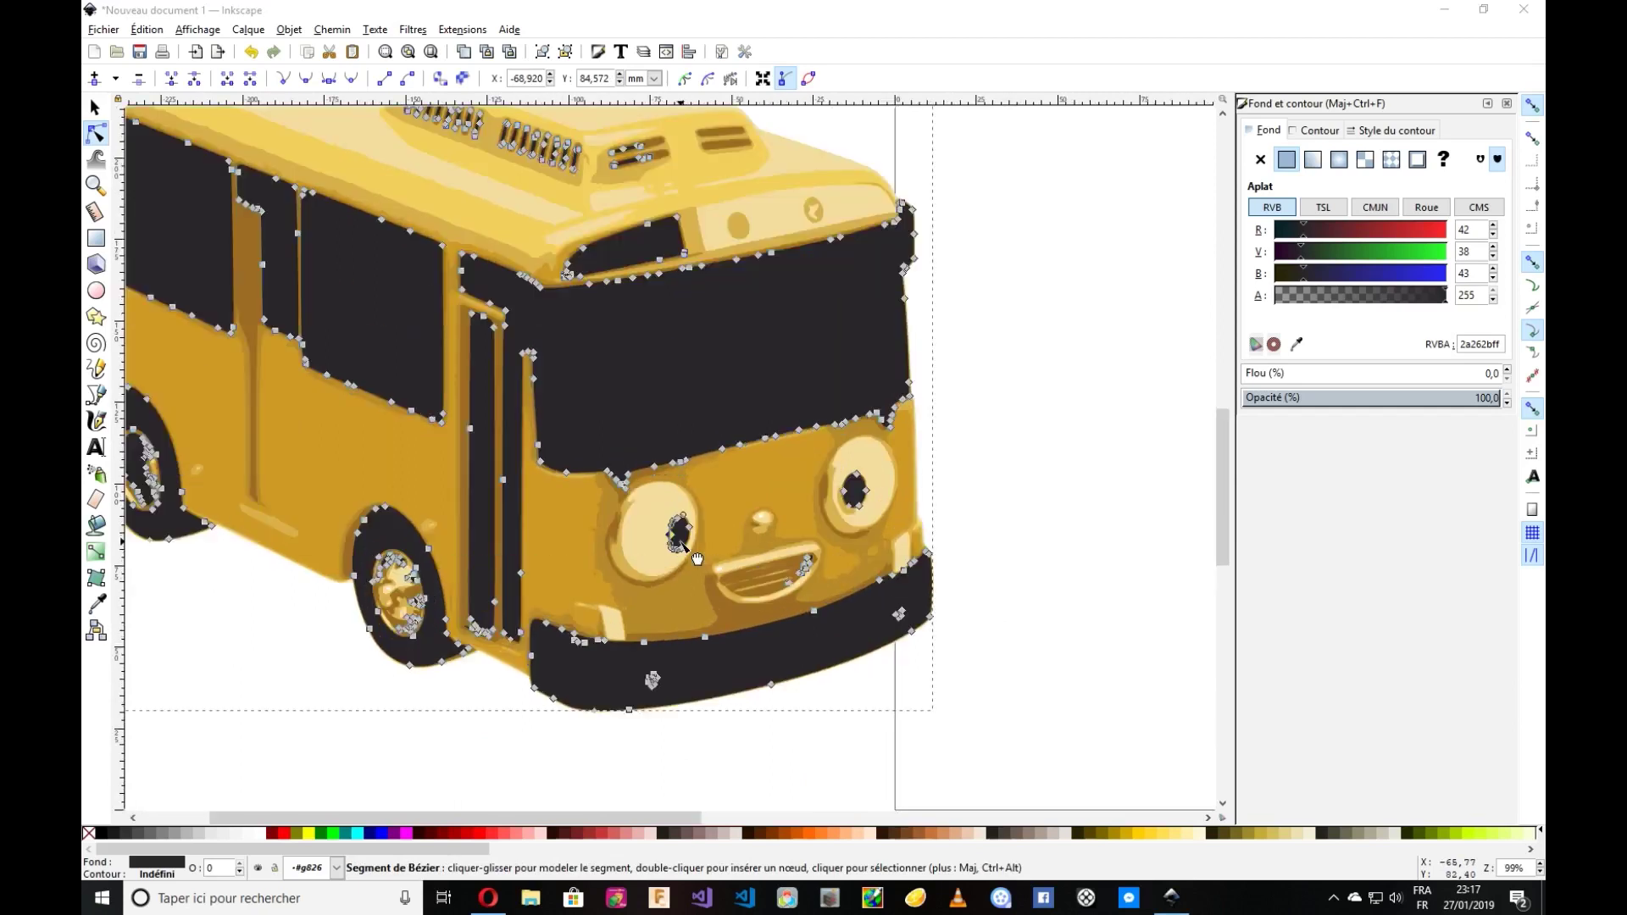
{"action": "left_click_drag", "start_coordinate": [595, 385], "coordinate": [726, 599]}
{"action": "key", "text": "Delete"}
Remove the remaining brown and yellow layers of the left eye's pupil by deleting each path's nodes there.
{"action": "left_click", "coordinate": [649, 466]}
{"action": "key", "text": "Delete"}
{"action": "left_click", "coordinate": [661, 488]}
{"action": "left_click_drag", "start_coordinate": [585, 370], "coordinate": [746, 602]}
{"action": "key", "text": "Delete"}
{"action": "left_click", "coordinate": [636, 466]}
{"action": "key", "text": "Delete"}
{"action": "left_click_drag", "start_coordinate": [727, 542], "coordinate": [748, 605]}
{"action": "key", "text": "Delete"}
Delete the dark nodes forming the pupil of the bus's right eye.
{"action": "left_click_drag", "start_coordinate": [457, 819], "coordinate": [553, 819]}
{"action": "left_click_drag", "start_coordinate": [418, 205], "coordinate": [592, 355]}
{"action": "key", "text": "Delete"}
{"action": "left_click_drag", "start_coordinate": [553, 403], "coordinate": [442, 138]}
{"action": "key", "text": "Delete"}
Delete the nodes of the successive brown shapes inside the right eye, including the ce9926 ellipse.
{"action": "left_click", "coordinate": [538, 312]}
{"action": "key", "text": "Delete"}
{"action": "left_click", "coordinate": [491, 254]}
{"action": "key", "text": "Delete"}
{"action": "left_click", "coordinate": [497, 257]}
{"action": "left_click_drag", "start_coordinate": [584, 360], "coordinate": [435, 152]}
{"action": "key", "text": "Delete"}
{"action": "left_click", "coordinate": [531, 279]}
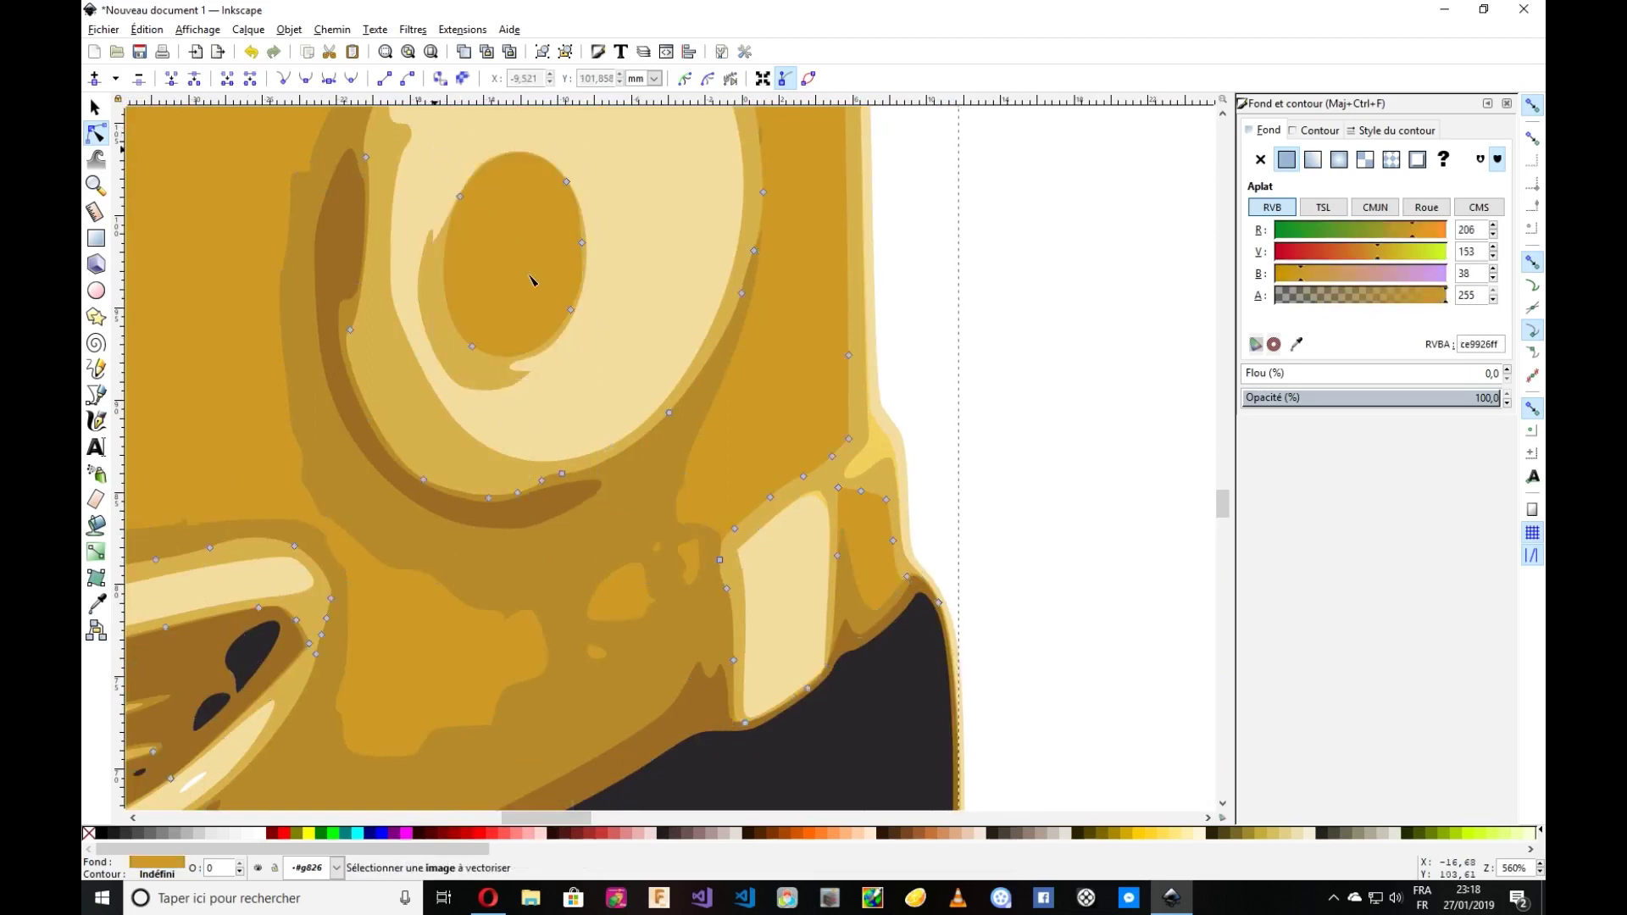
{"action": "left_click_drag", "start_coordinate": [585, 370], "coordinate": [450, 152]}
{"action": "key", "text": "Delete"}
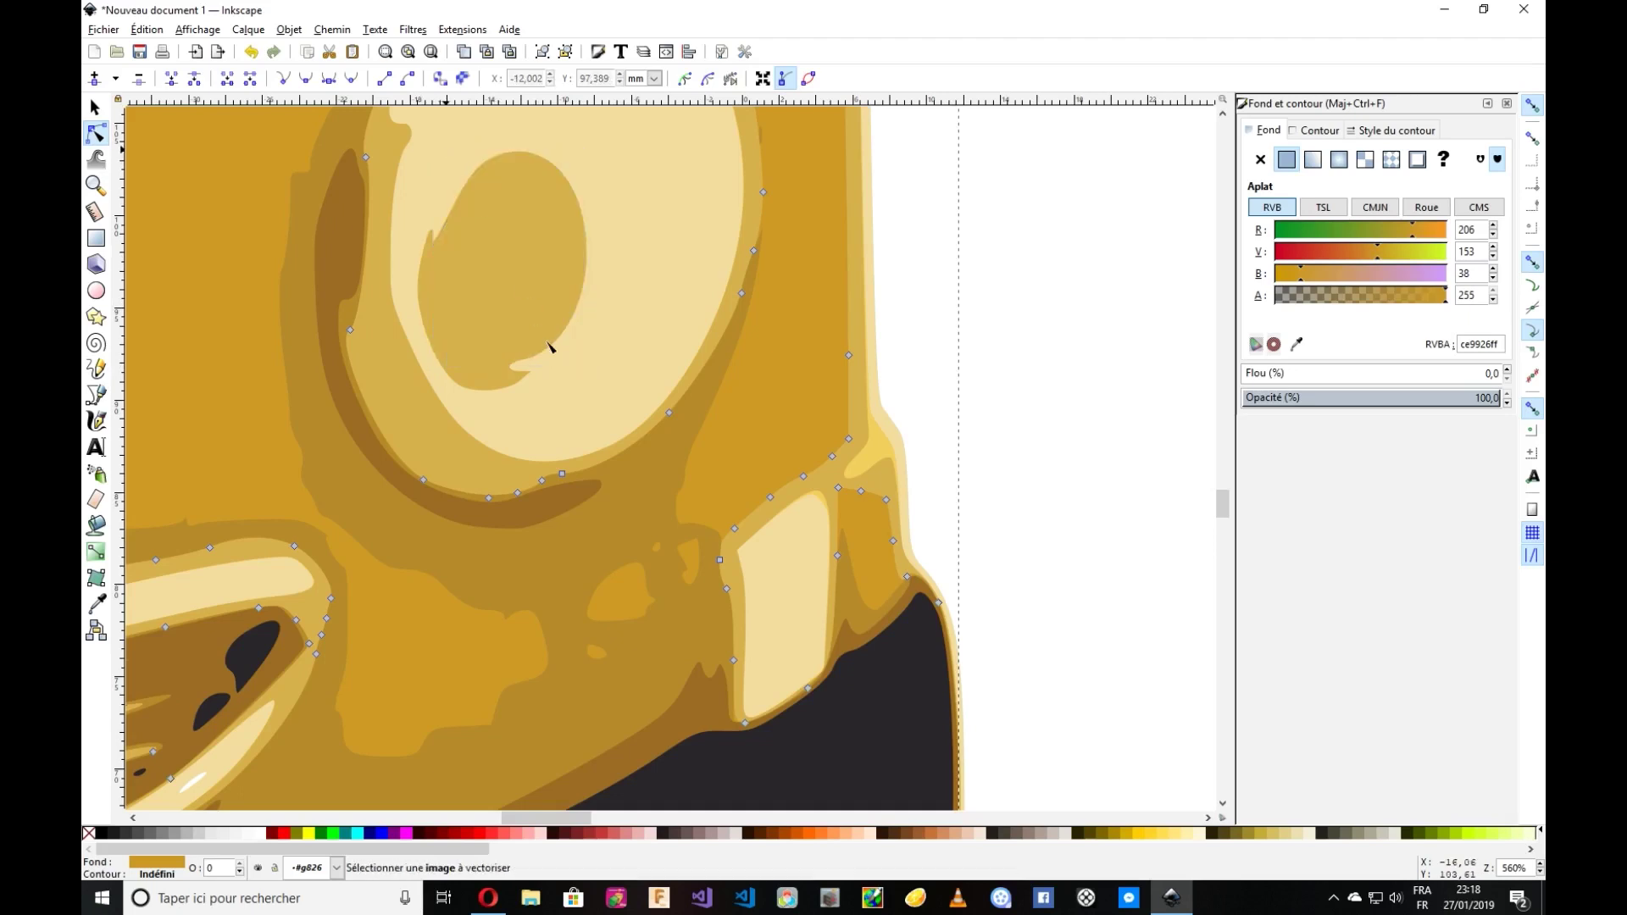
Delete all nodes of the lighter d8b04c ellipse inside the right eye so the eye is plain cream.
{"action": "left_click", "coordinate": [533, 318]}
{"action": "left_click_drag", "start_coordinate": [555, 395], "coordinate": [470, 167]}
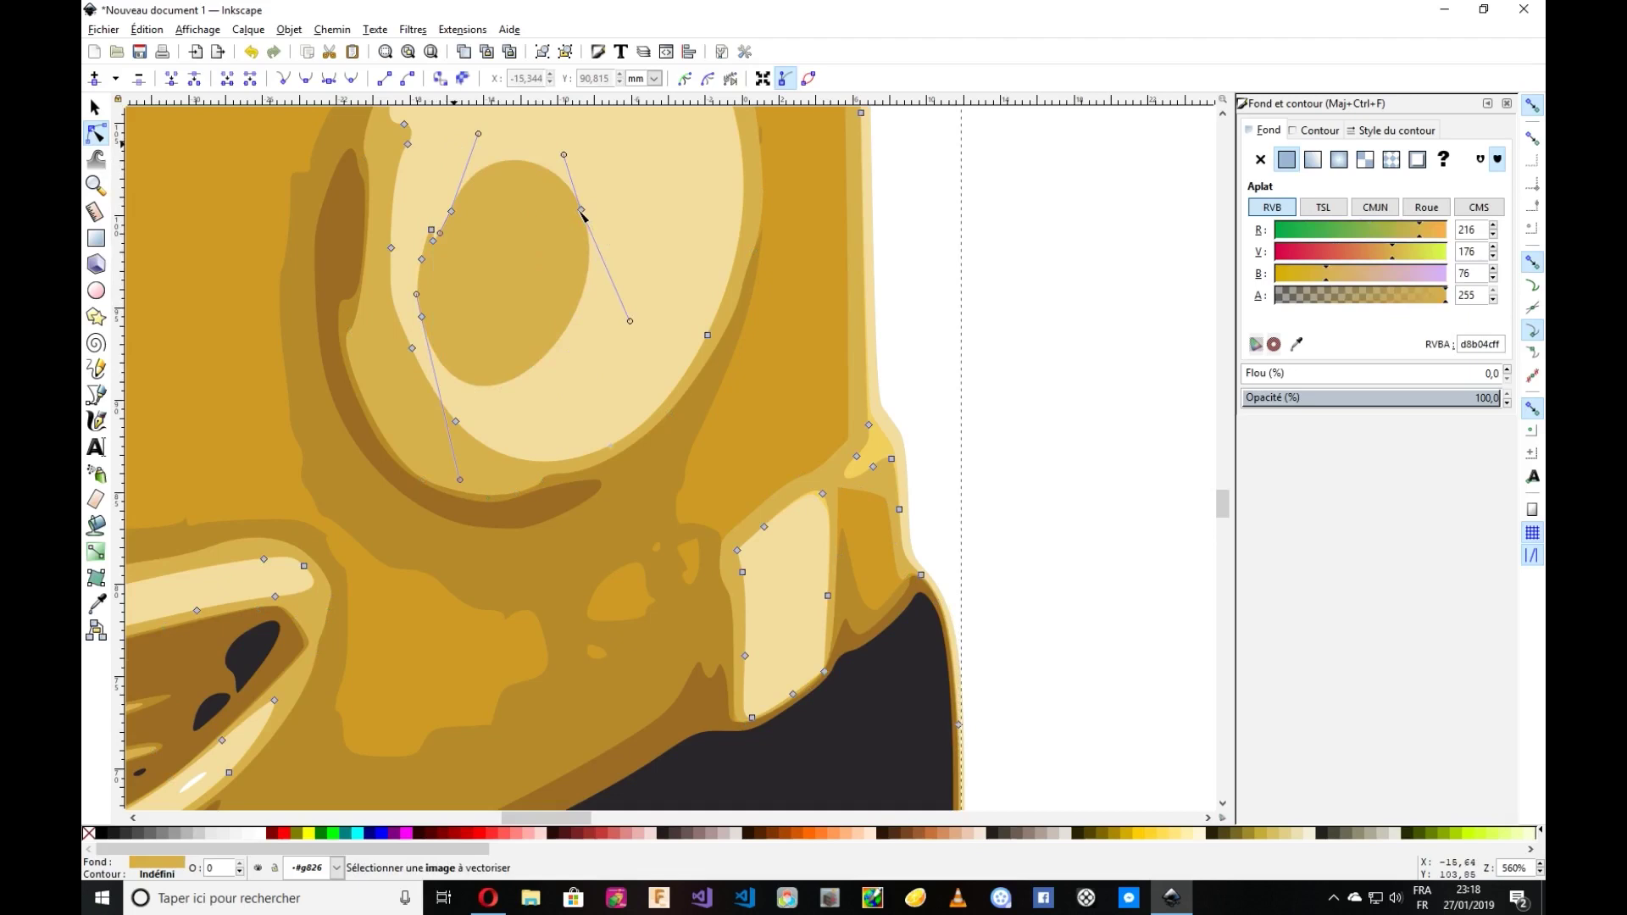
{"action": "left_click_drag", "start_coordinate": [581, 211], "coordinate": [520, 306]}
{"action": "left_click_drag", "start_coordinate": [584, 364], "coordinate": [552, 327]}
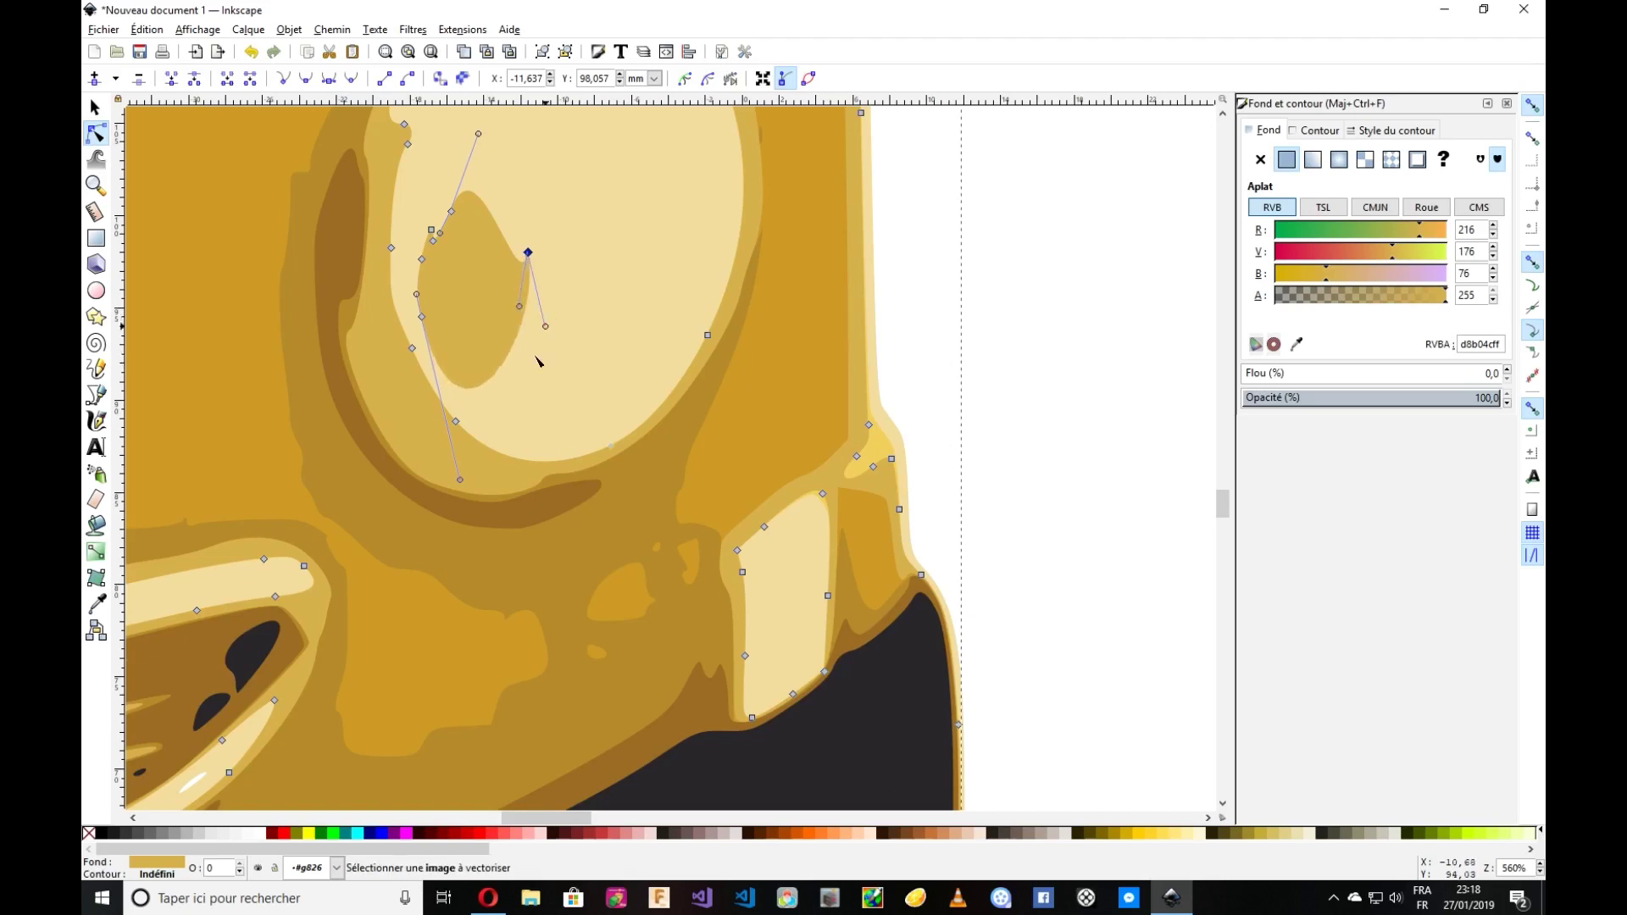
{"action": "key", "text": "Delete"}
{"action": "left_click_drag", "start_coordinate": [532, 384], "coordinate": [424, 196]}
{"action": "key", "text": "Delete"}
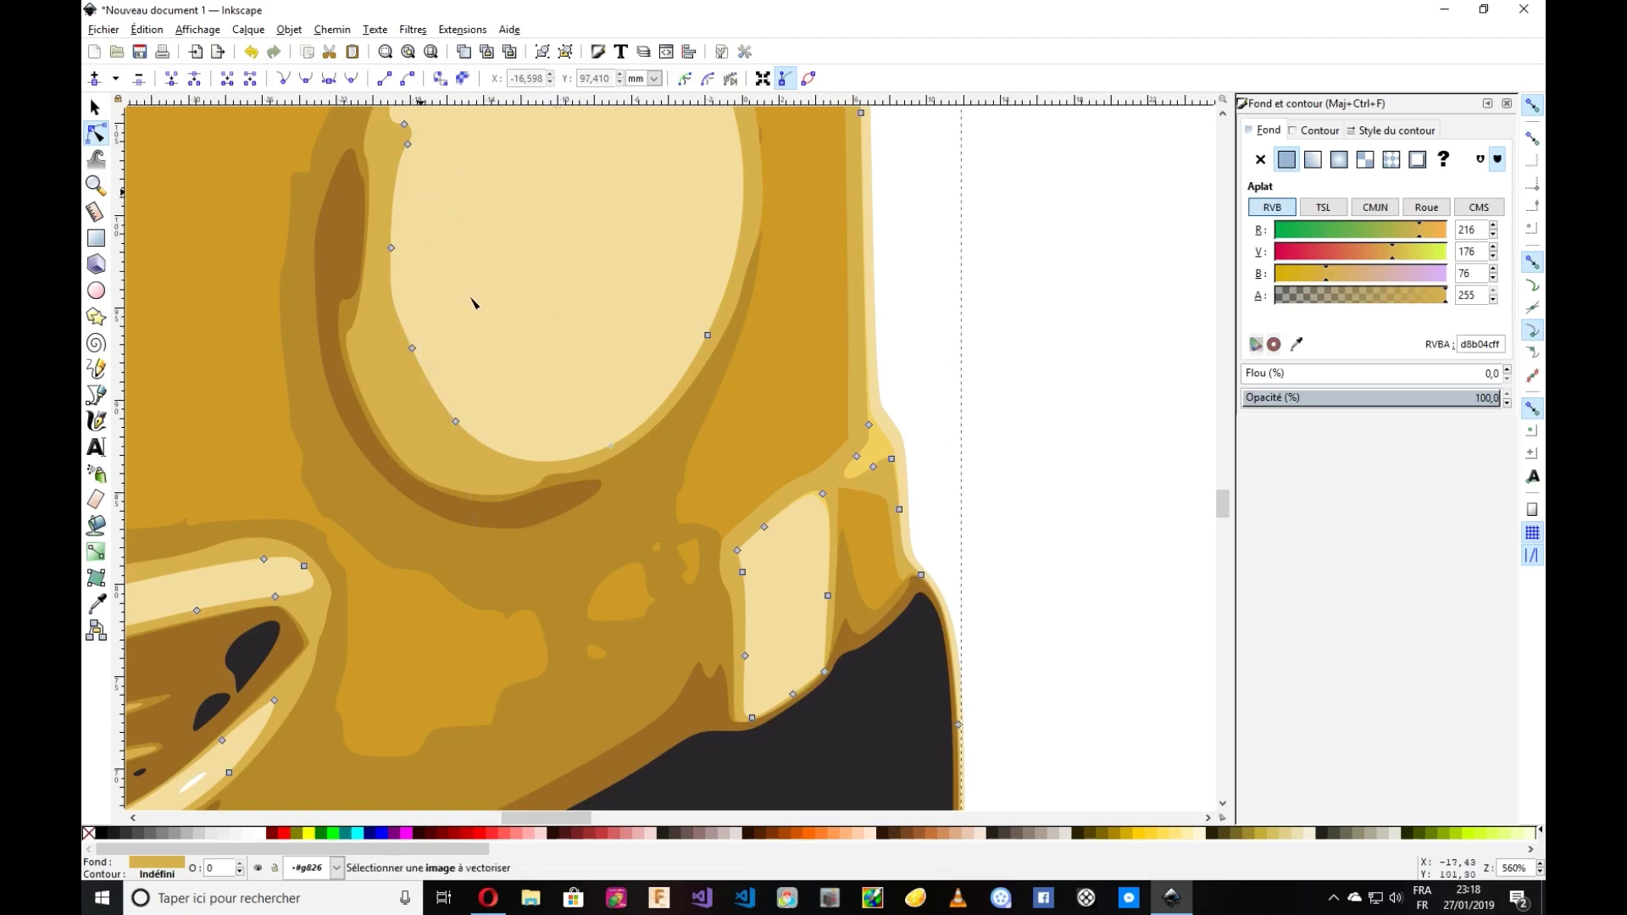
Check the paths around the eyes, mouth and lower windscreen edge for leftover shapes, and view the whole bus.
{"action": "left_click", "coordinate": [526, 386]}
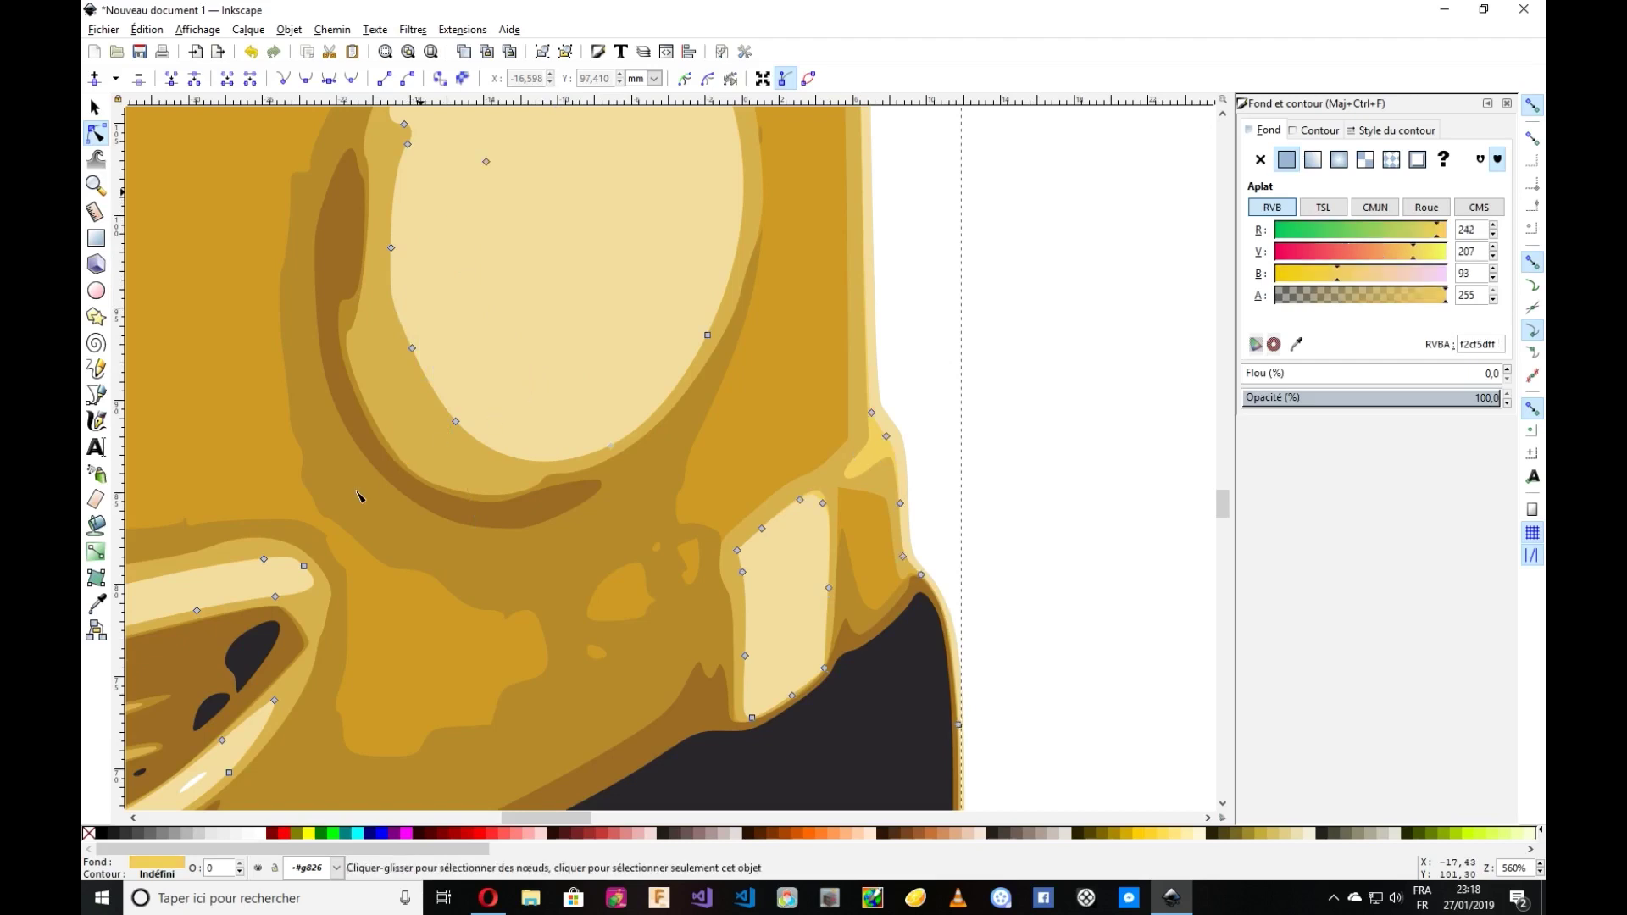
{"action": "mouse_move", "coordinate": [1221, 506]}
{"action": "left_mouse_down"}
{"action": "mouse_move", "coordinate": [1223, 544]}
{"action": "mouse_move", "coordinate": [1223, 526]}
{"action": "left_mouse_up"}
{"action": "left_click_drag", "start_coordinate": [570, 817], "coordinate": [493, 817]}
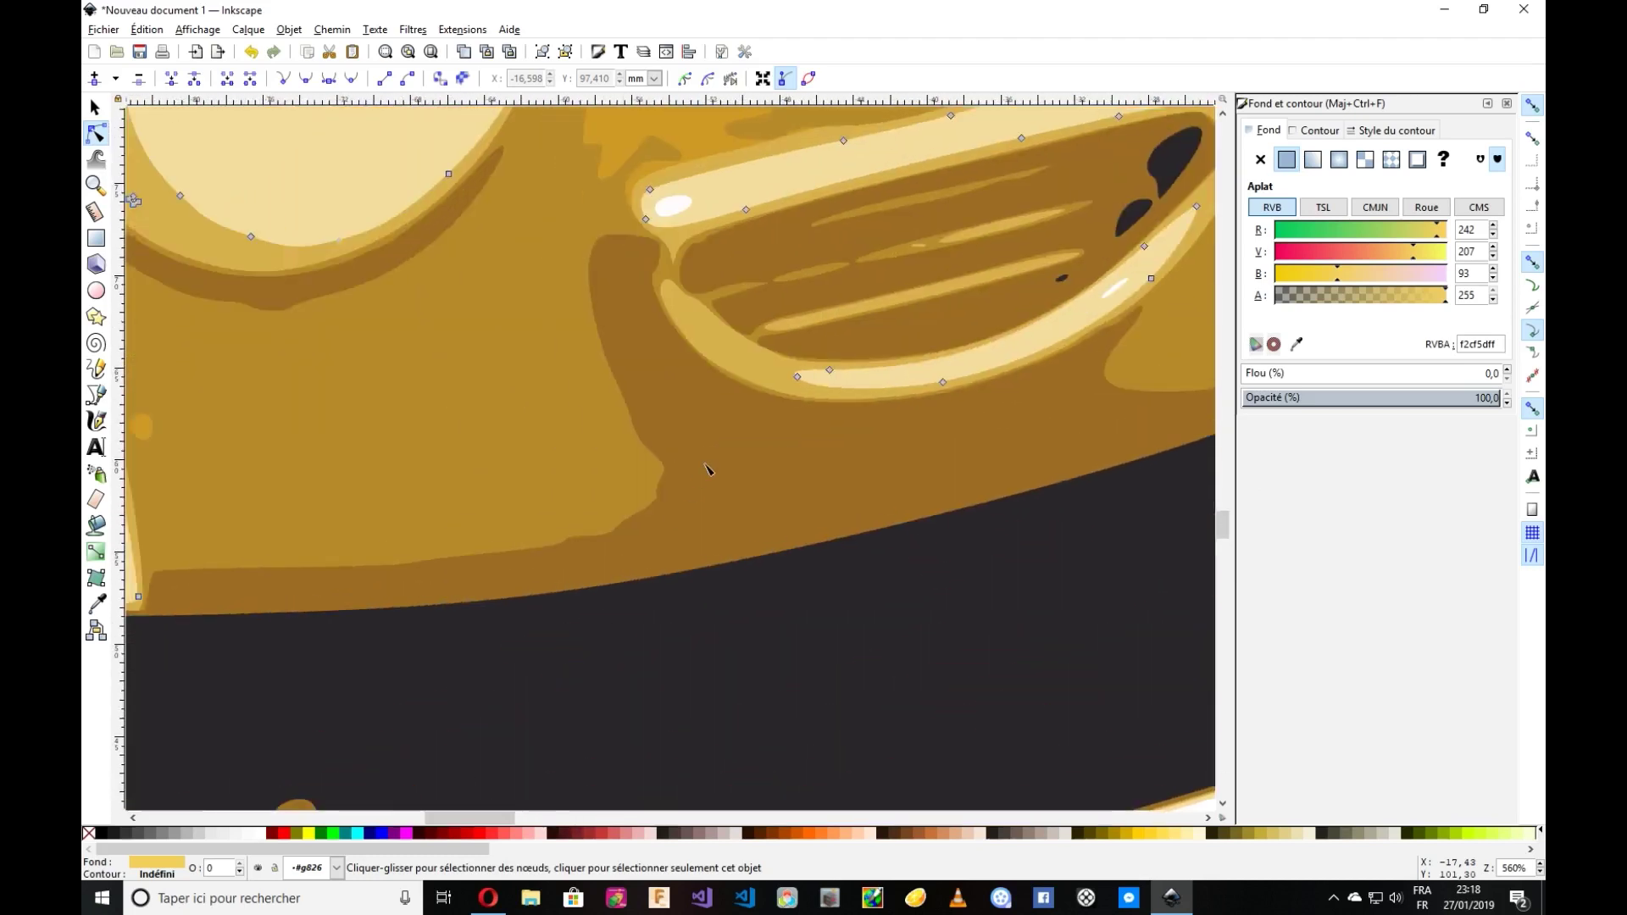
{"action": "left_click", "coordinate": [530, 454]}
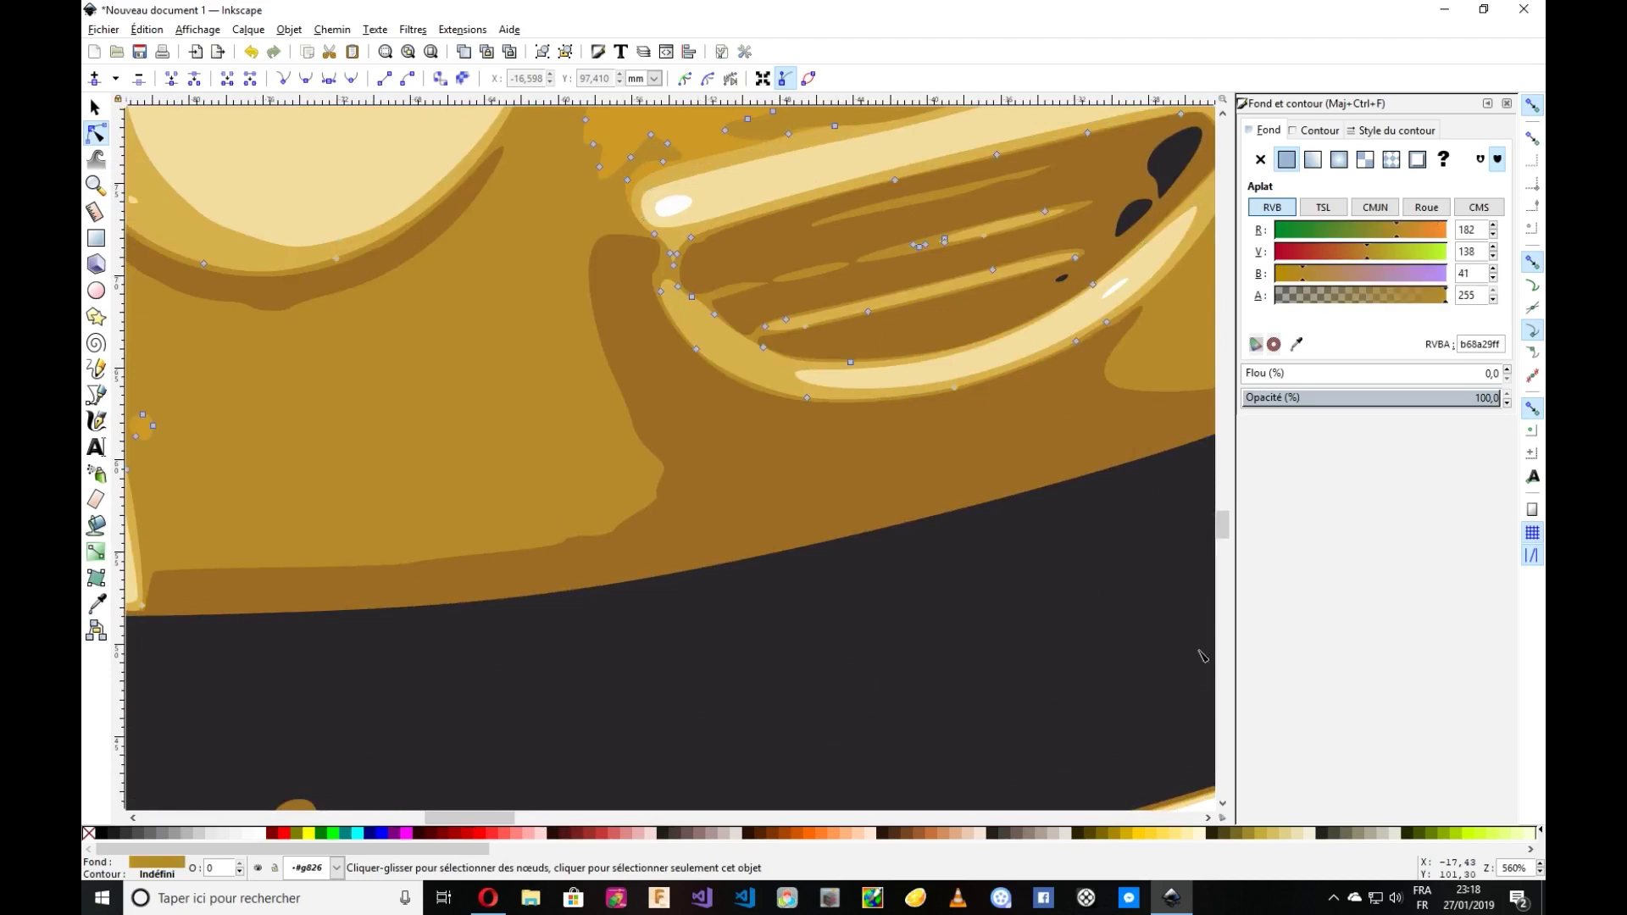
{"action": "left_click_drag", "start_coordinate": [1223, 525], "coordinate": [1223, 488]}
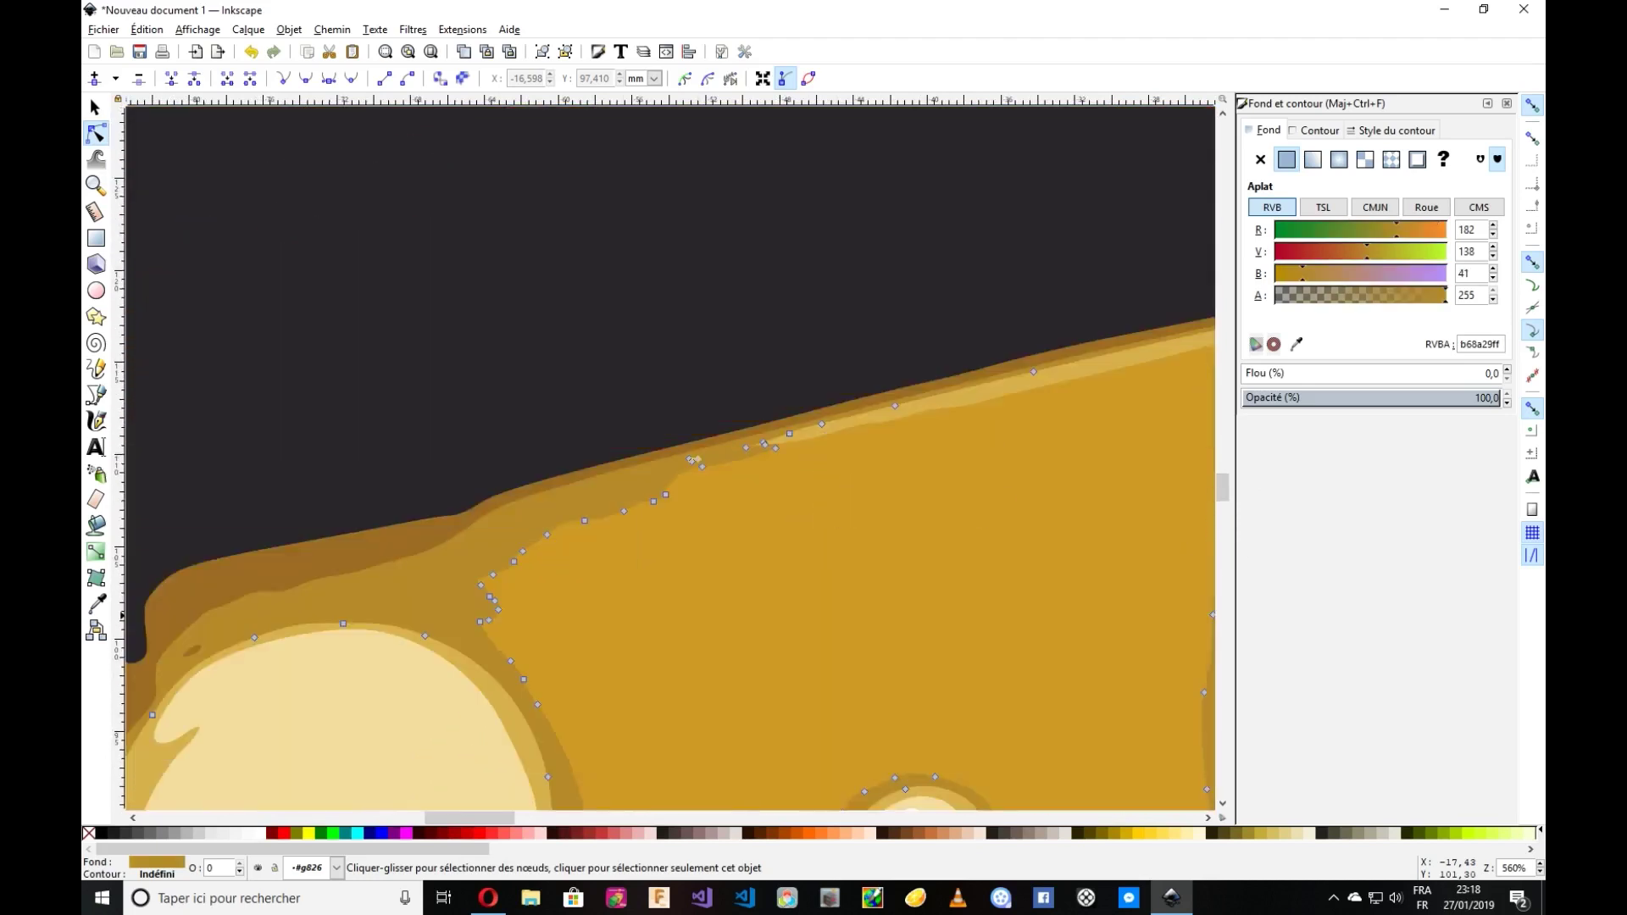
{"action": "left_click", "coordinate": [692, 459]}
{"action": "scroll", "coordinate": [690, 660], "scroll_direction": "down", "scroll_amount": 7, "text": "ctrl"}
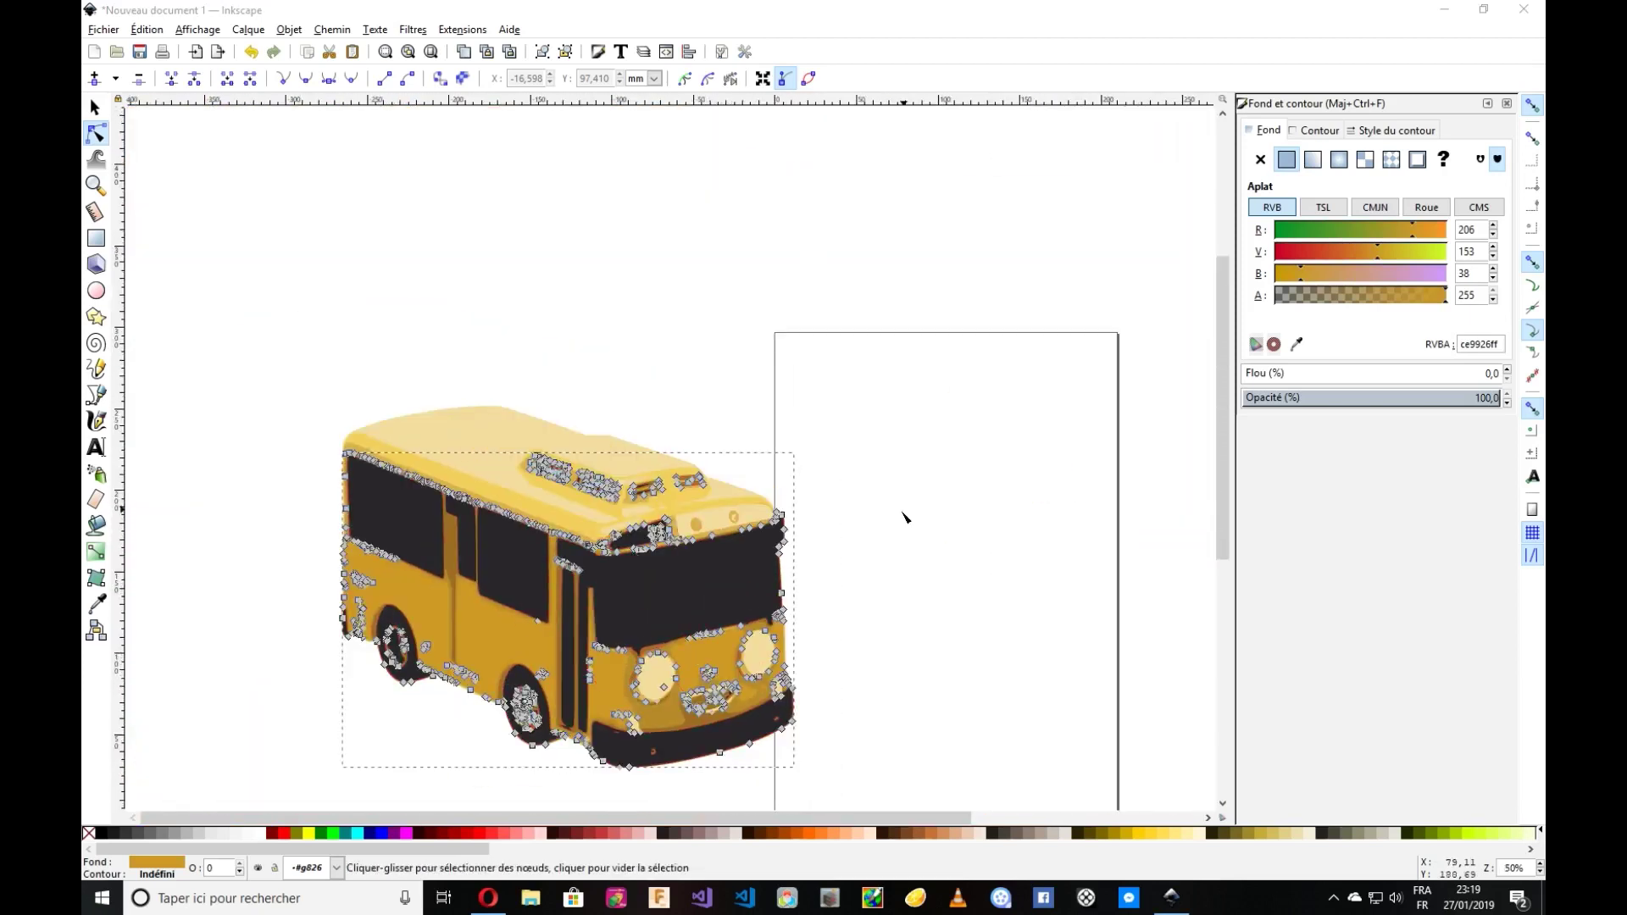
Select all traced paths of the bus, save the document as bus.svg on drive D, and clear the selection.
{"action": "left_click", "coordinate": [904, 512]}
{"action": "left_click_drag", "start_coordinate": [271, 314], "coordinate": [887, 811]}
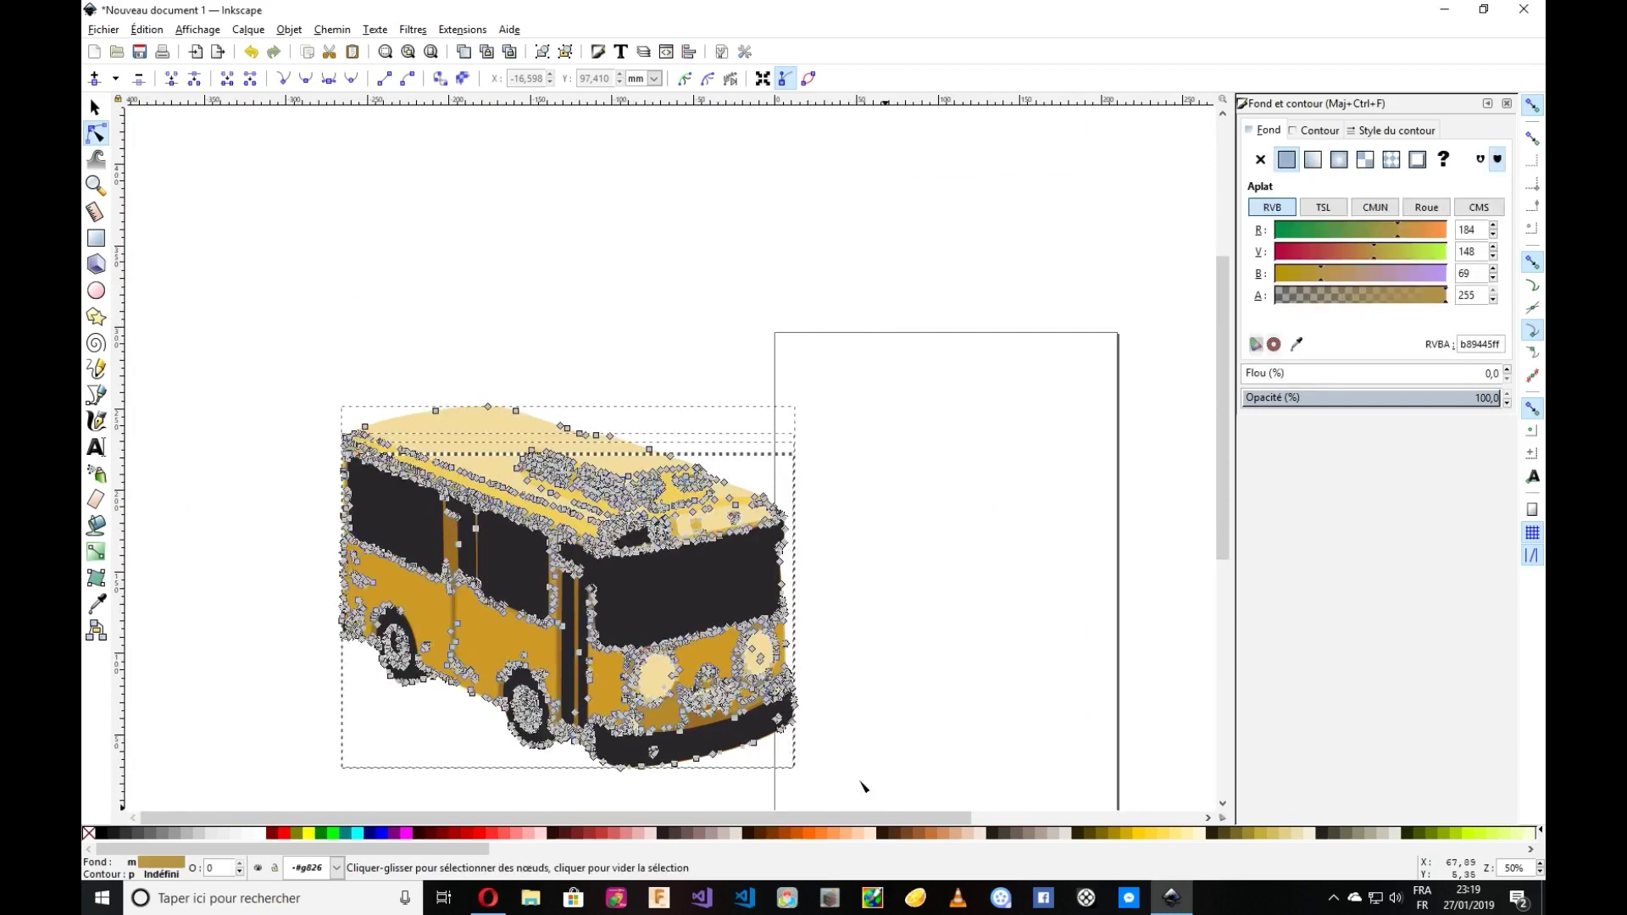
{"action": "left_click", "coordinate": [103, 29]}
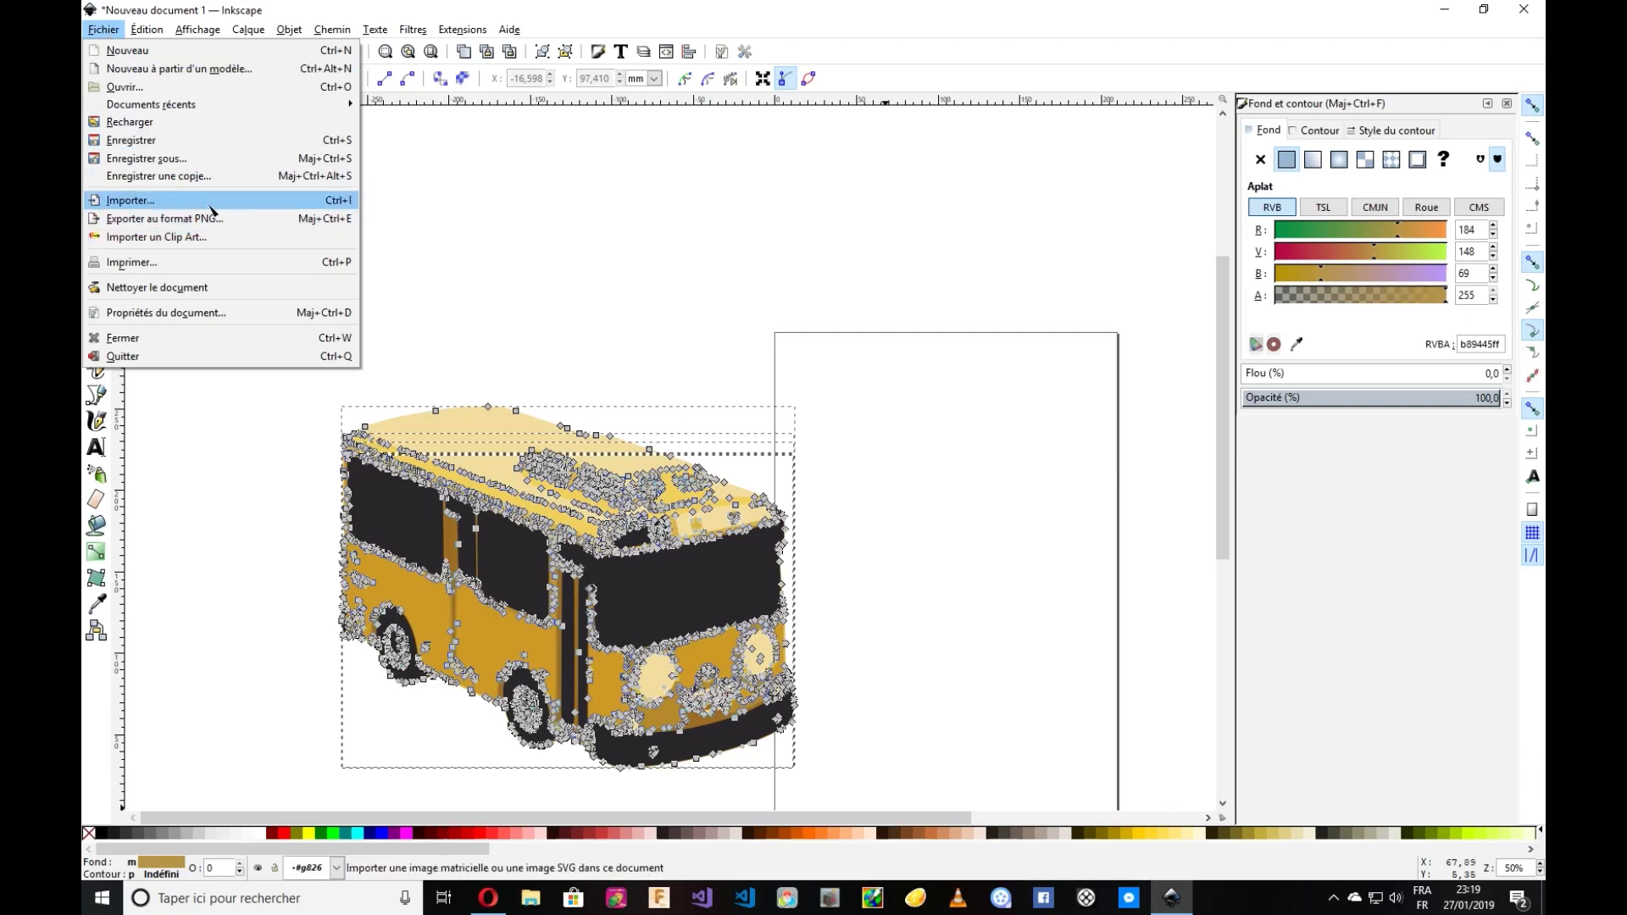
{"action": "left_click", "coordinate": [226, 164]}
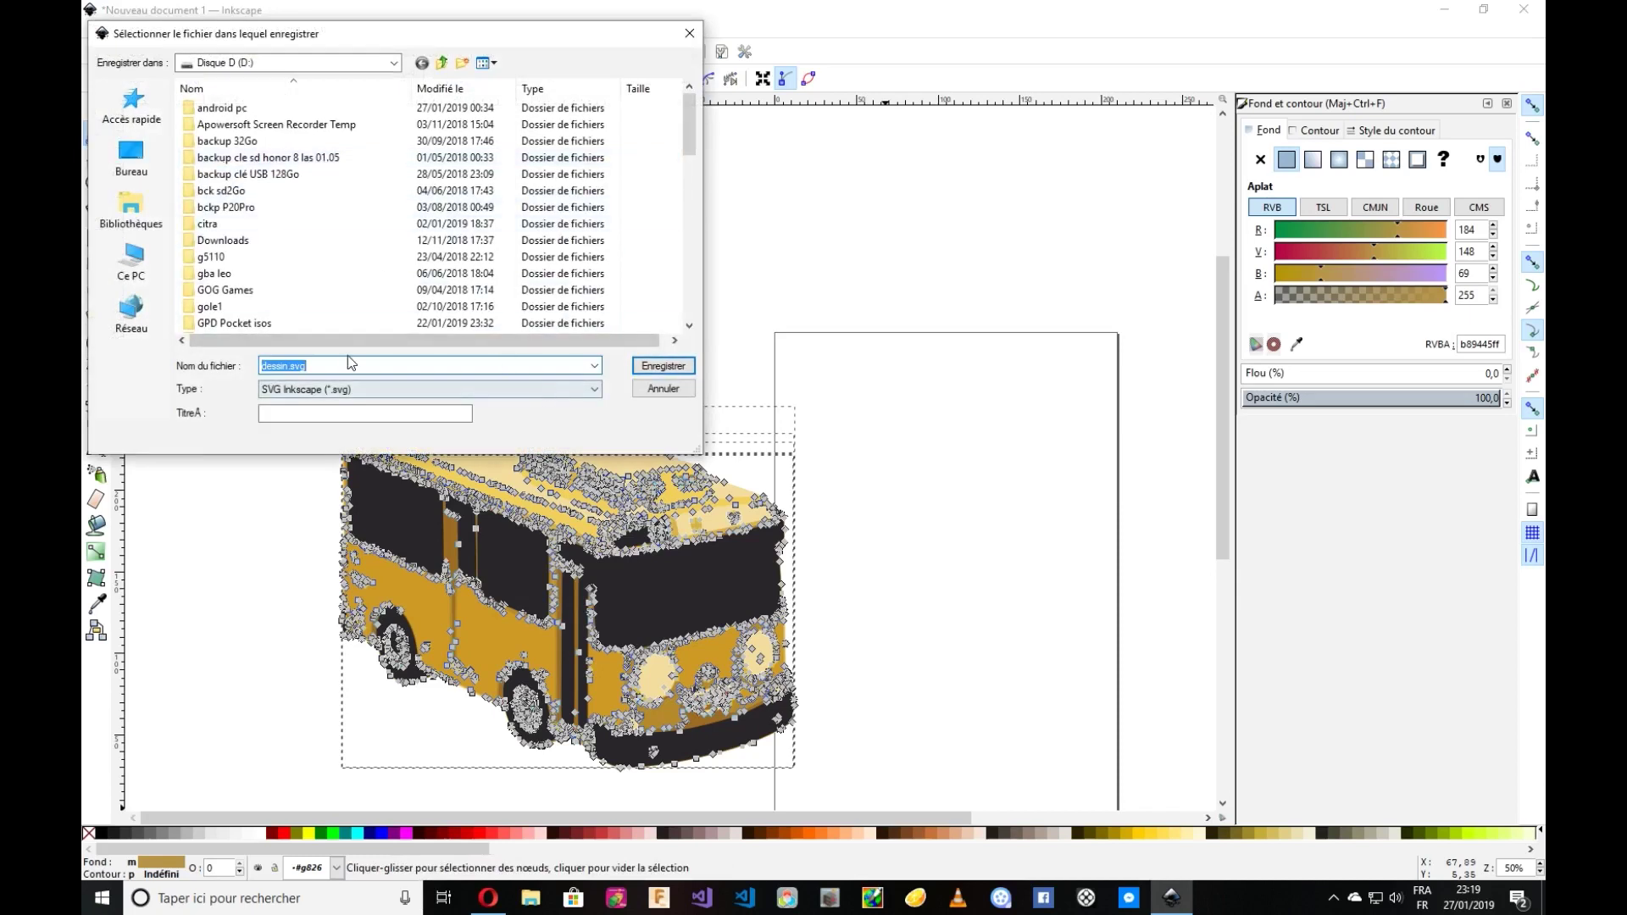
{"action": "left_click", "coordinate": [289, 366]}
{"action": "left_click_drag", "start_coordinate": [289, 366], "coordinate": [213, 362]}
{"action": "type", "text": "bu"}
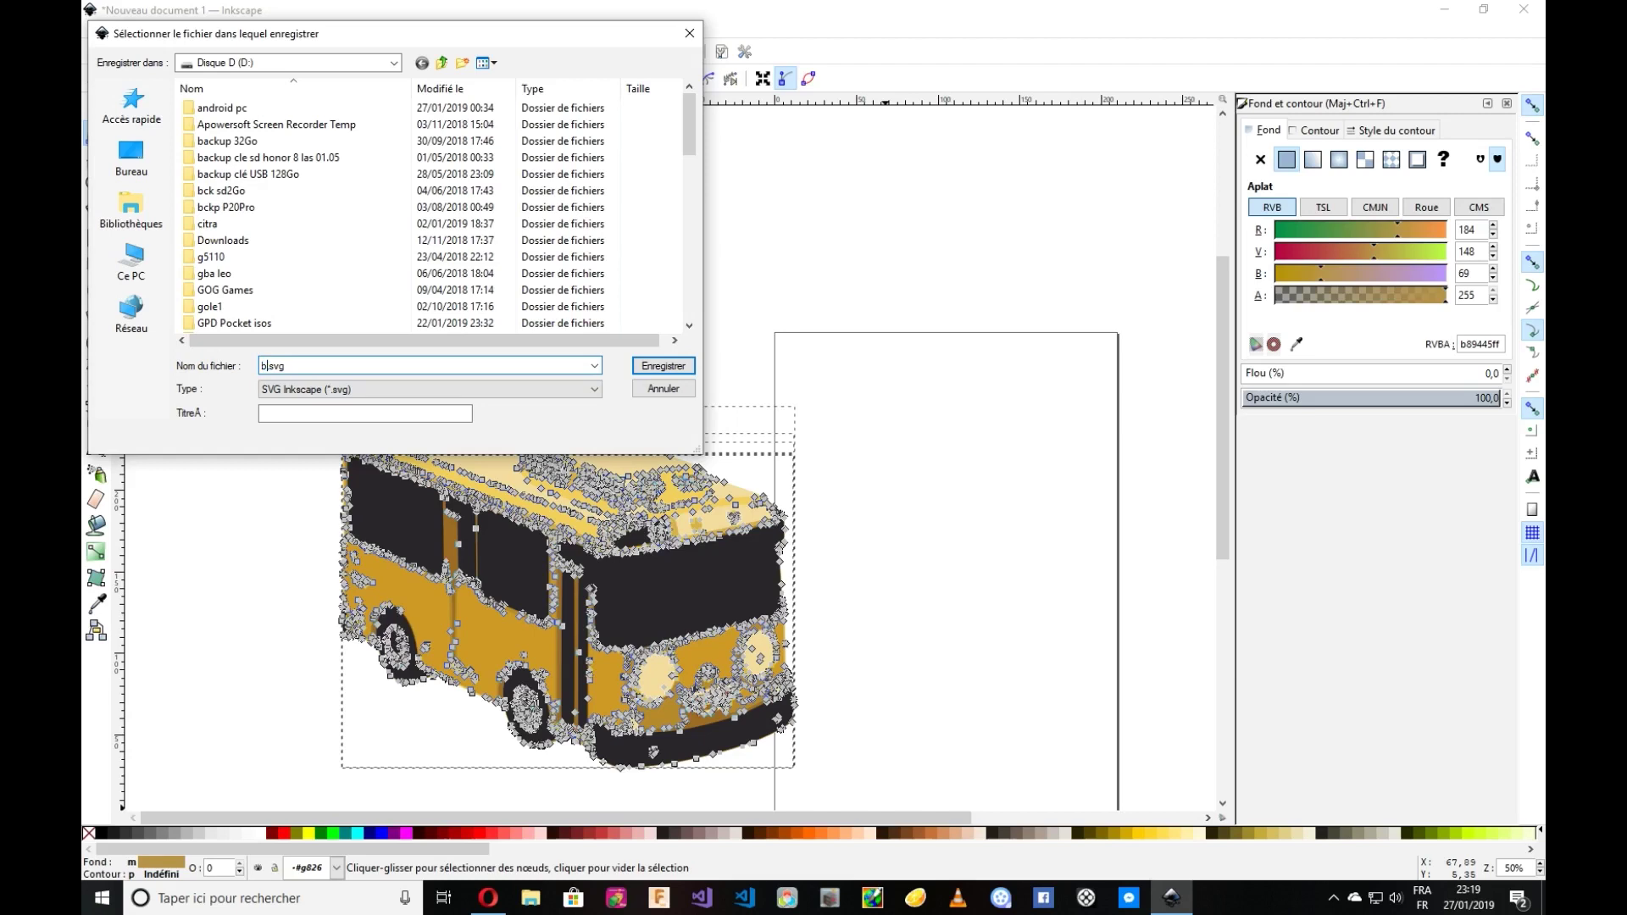
{"action": "type", "text": "s"}
{"action": "left_click", "coordinate": [678, 366]}
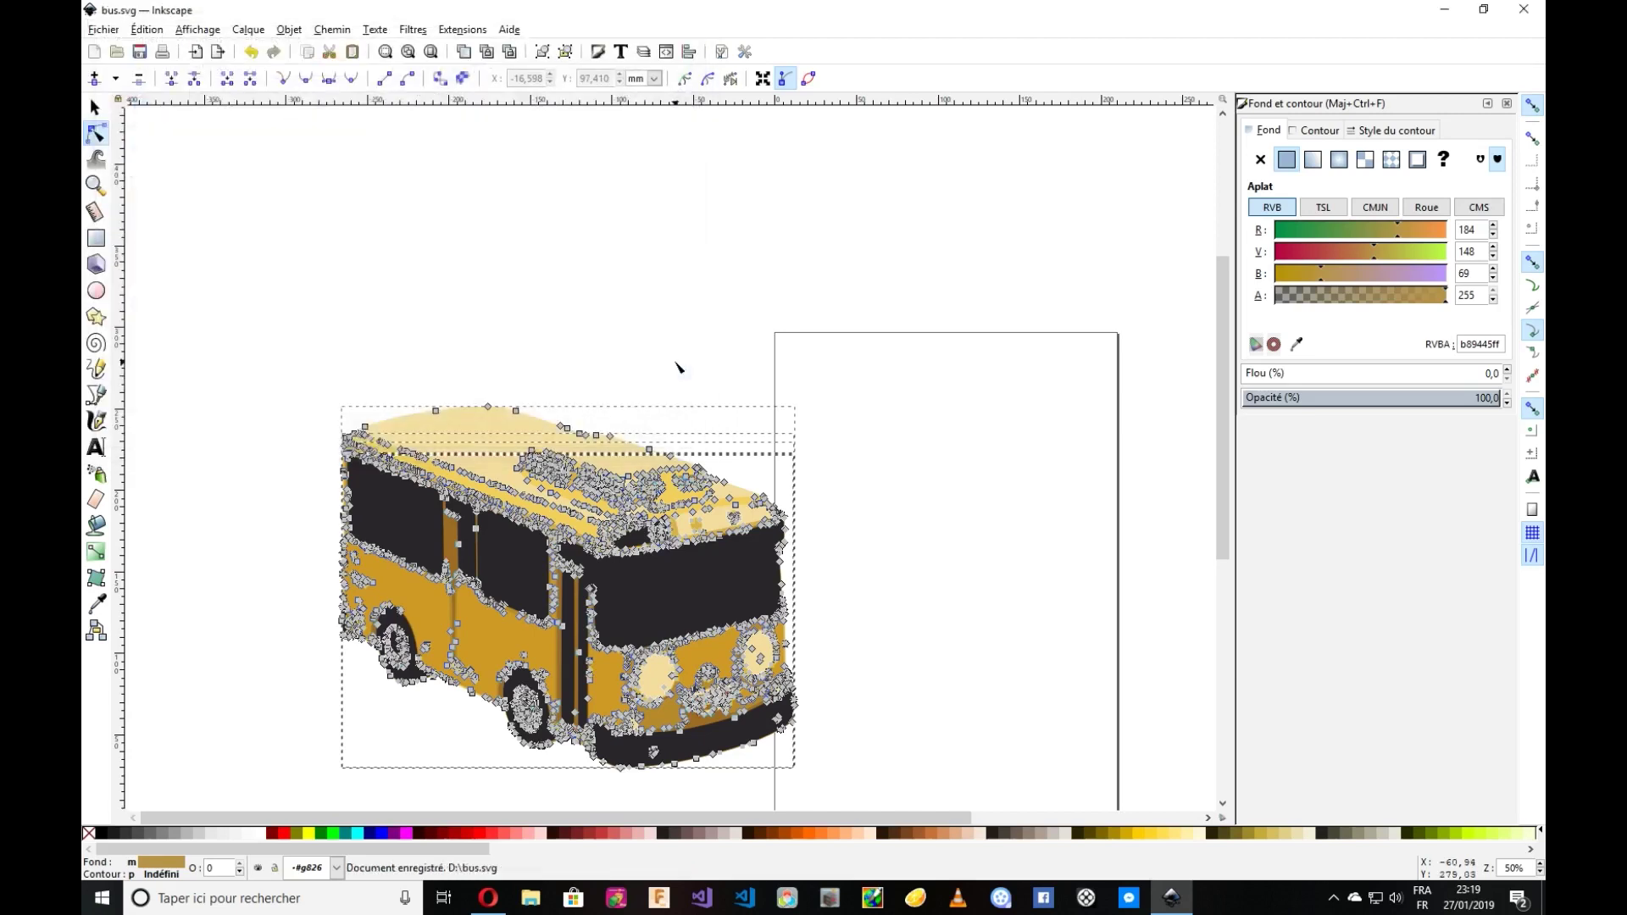
{"action": "left_click", "coordinate": [680, 392]}
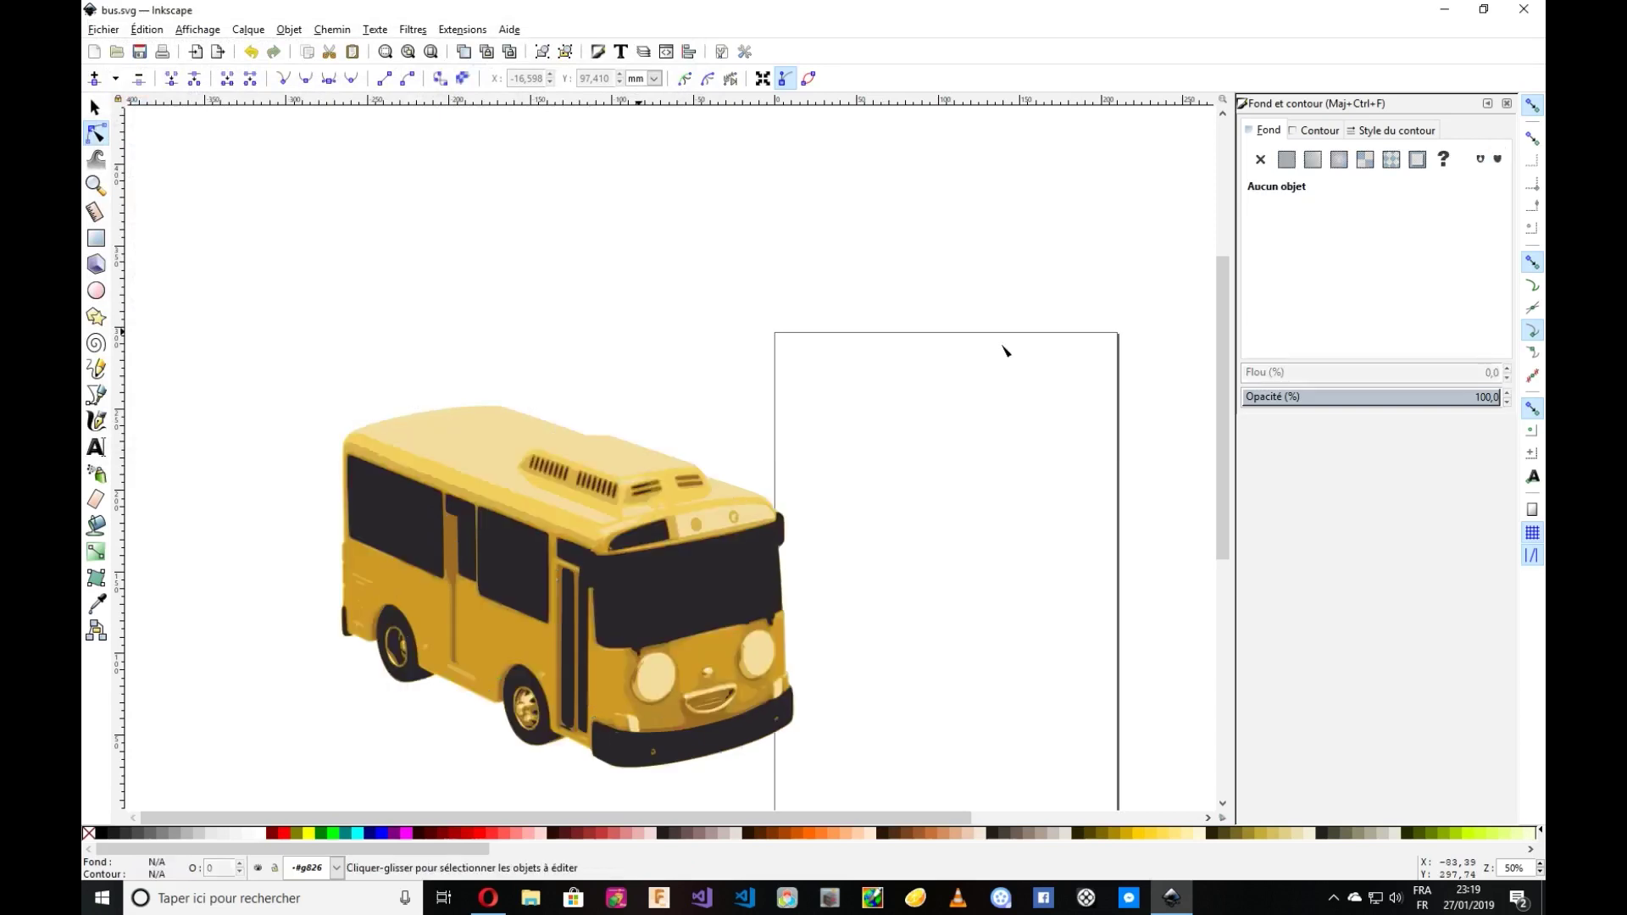